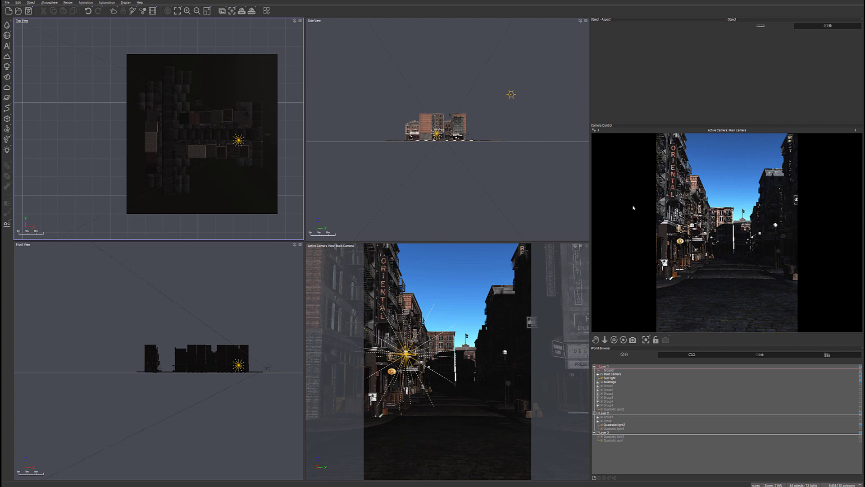
Lower the sun light below the ground in the side view to turn the street scene into night.
click(610, 378)
drag(459, 182, 455, 139)
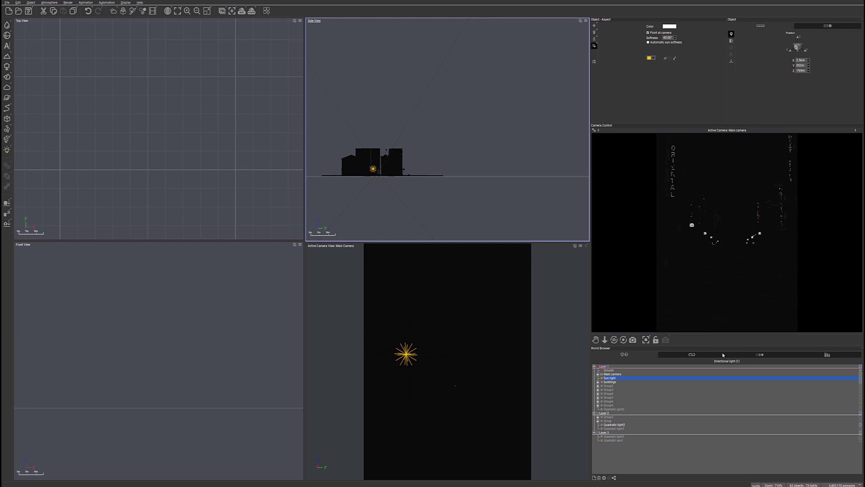
Inspect the light group in the second layer and the buildings group.
click(607, 421)
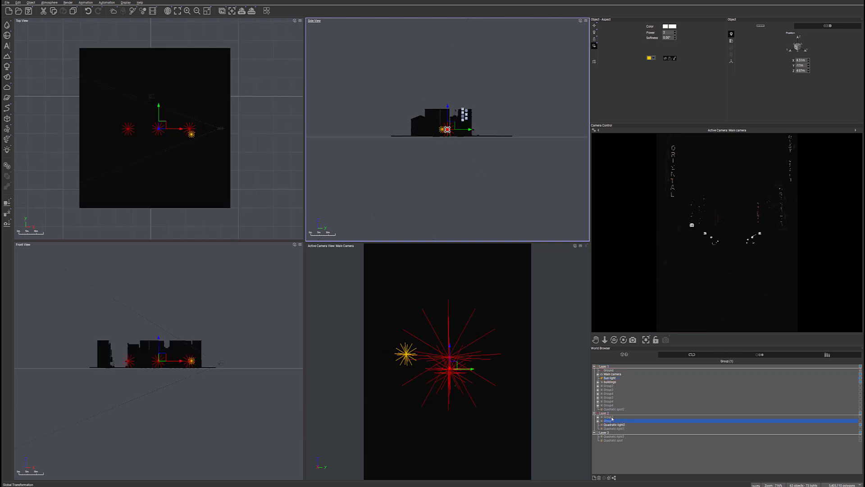
click(205, 121)
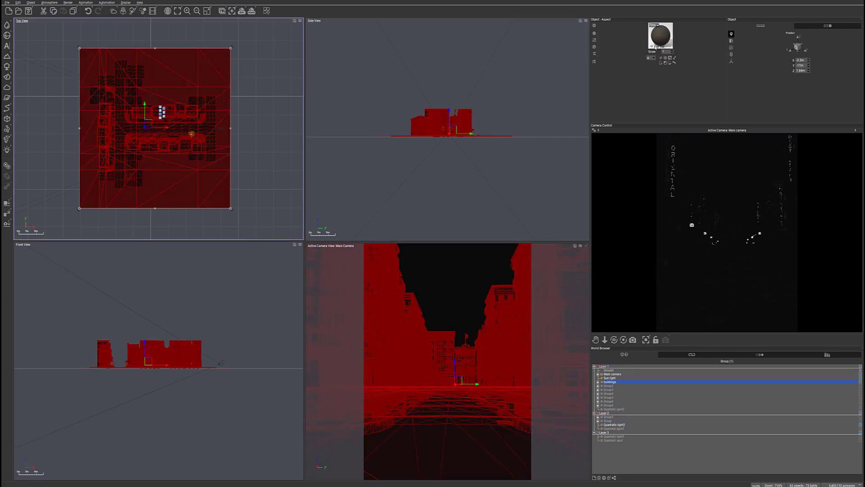
click(654, 46)
click(637, 90)
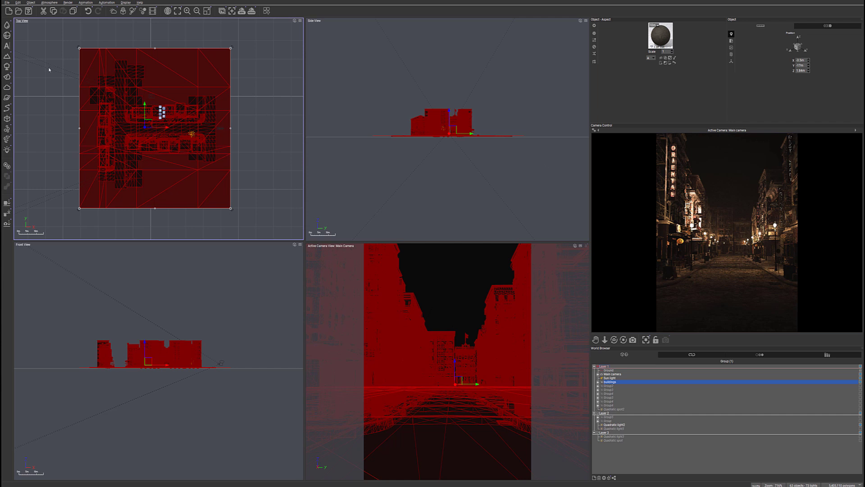
click(7, 36)
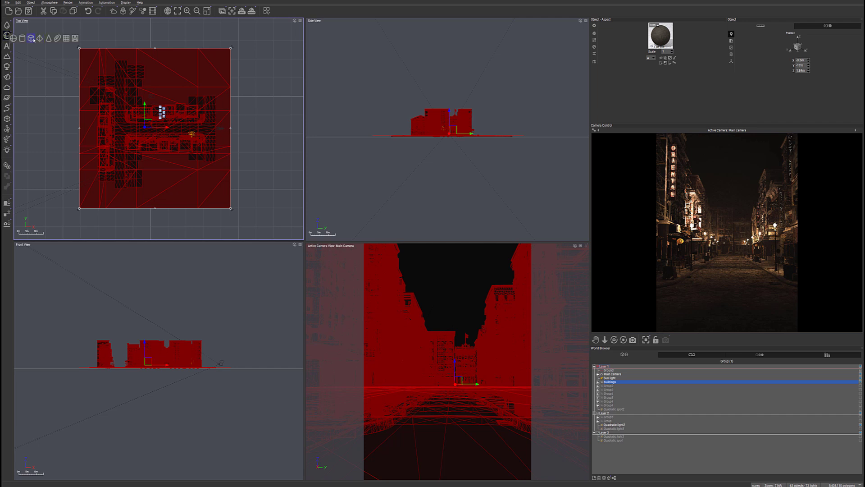
click(31, 38)
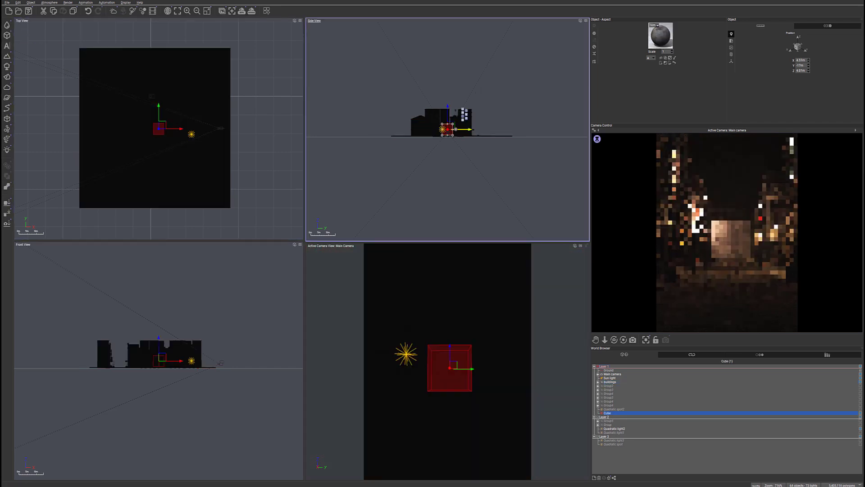
drag(453, 129, 408, 130)
click(164, 131)
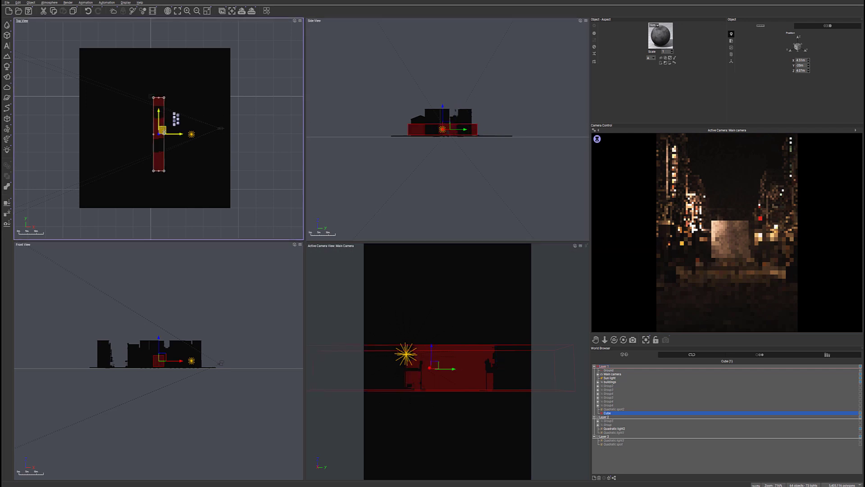
drag(164, 134, 212, 134)
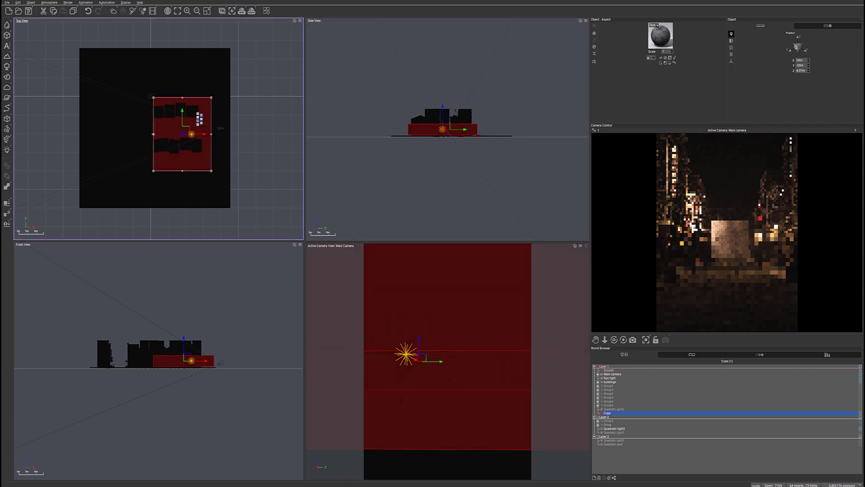
drag(154, 133, 74, 134)
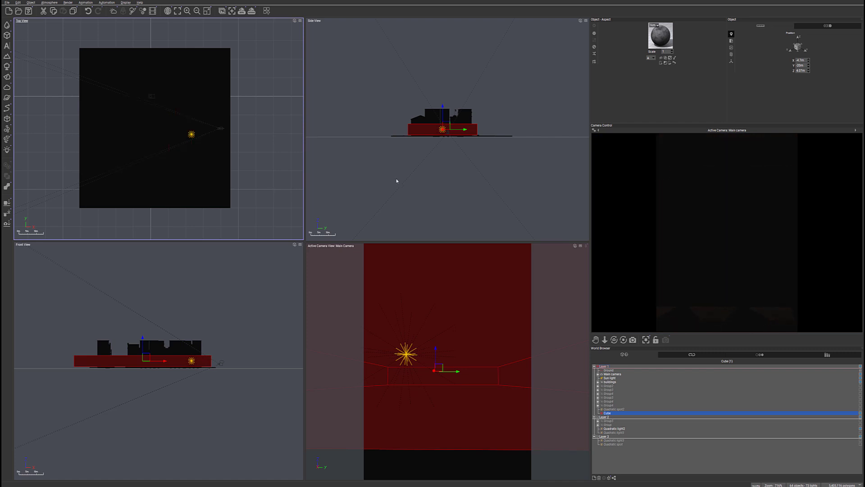
key(Delete)
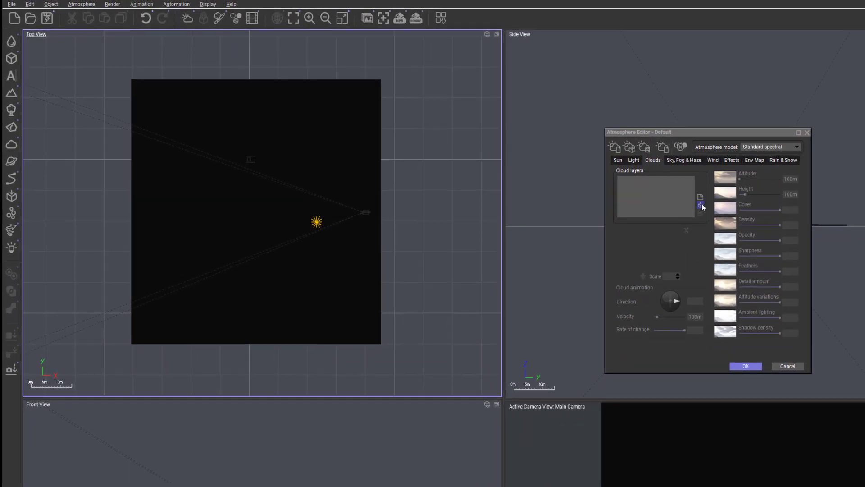
Add a Thick Strato-Cumulus Layer from the Spectral 2 cloud materials to the atmosphere's cloud layers.
click(702, 207)
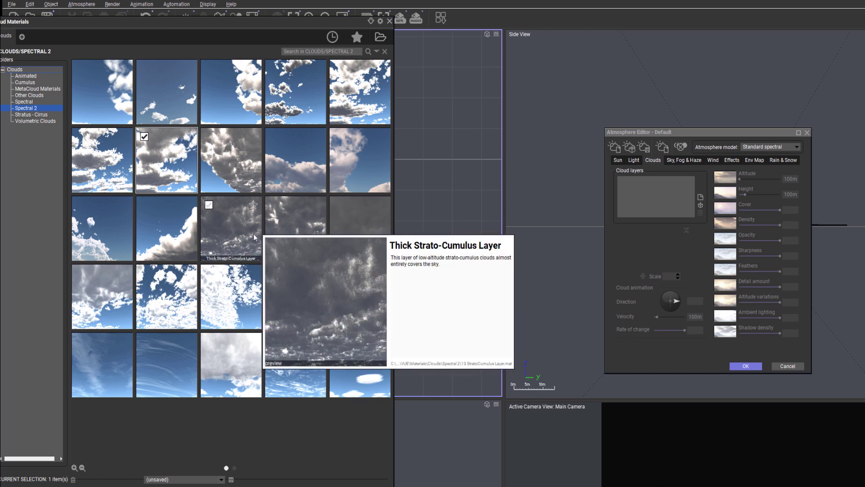
click(234, 233)
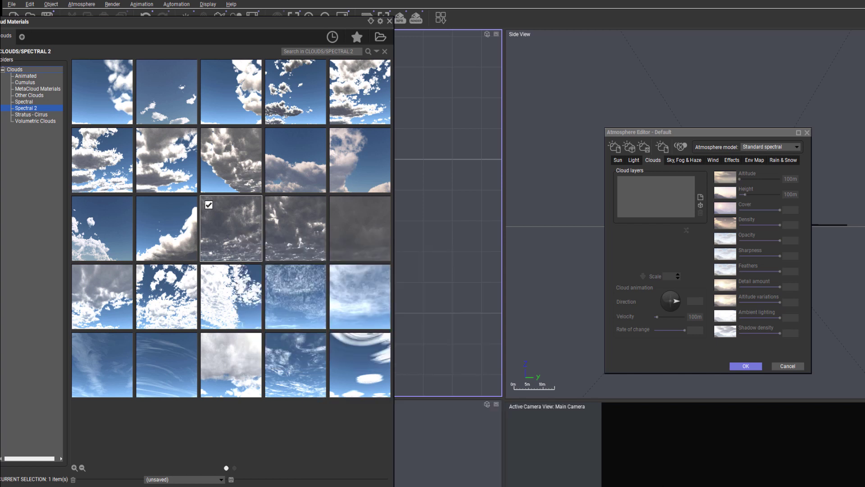
double_click(236, 226)
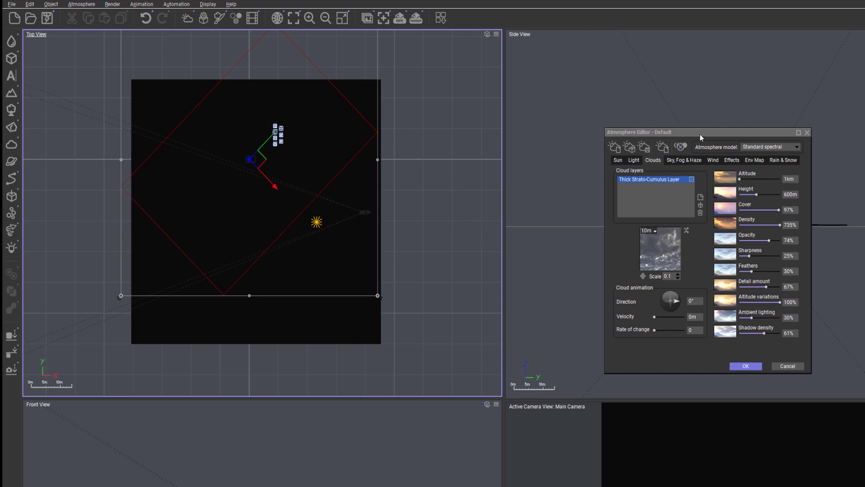
Lower the cloud layer in the side view to a Z position of about 314 m.
drag(700, 133, 494, 175)
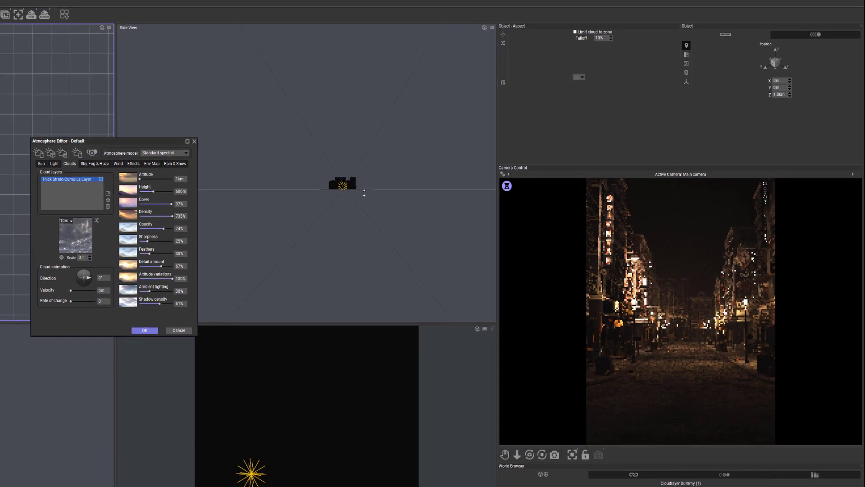
scroll(369, 260, down, 5)
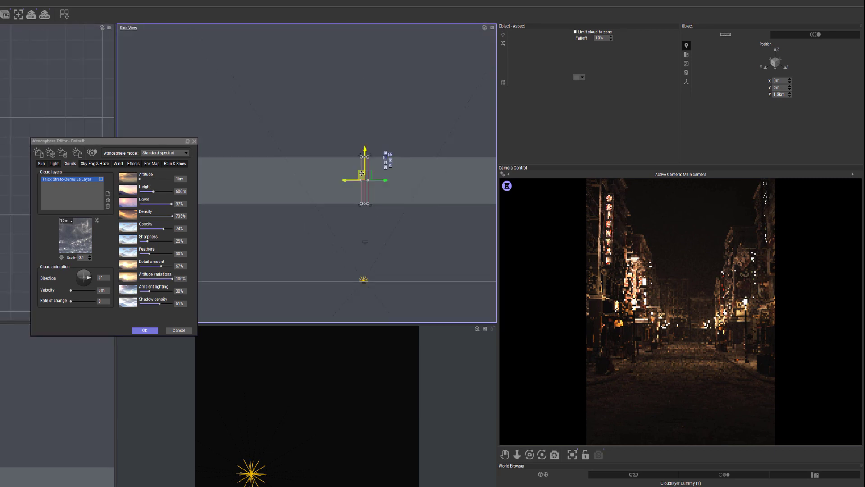
drag(365, 149, 365, 227)
right_drag(340, 195, 359, 76)
drag(179, 141, 214, 128)
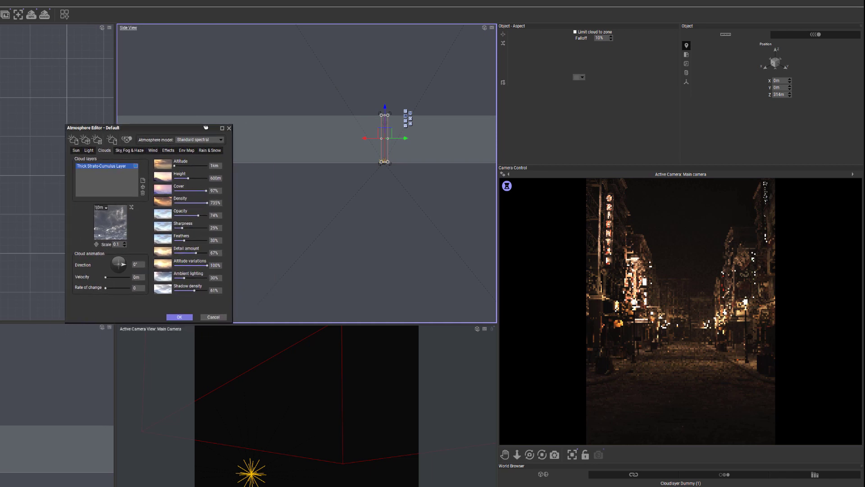
scroll(388, 150, up, 5)
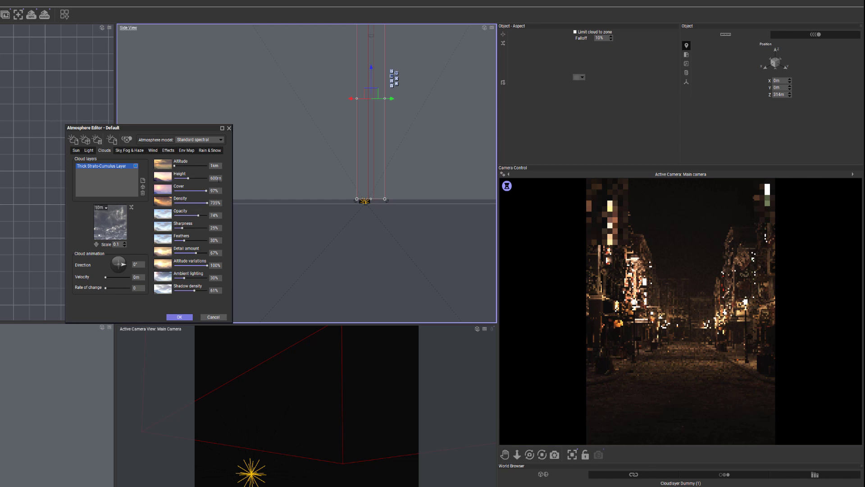
Set the cloud layer's height to 2 m and lower the layer to street level, at about 2.08 m.
click(218, 178)
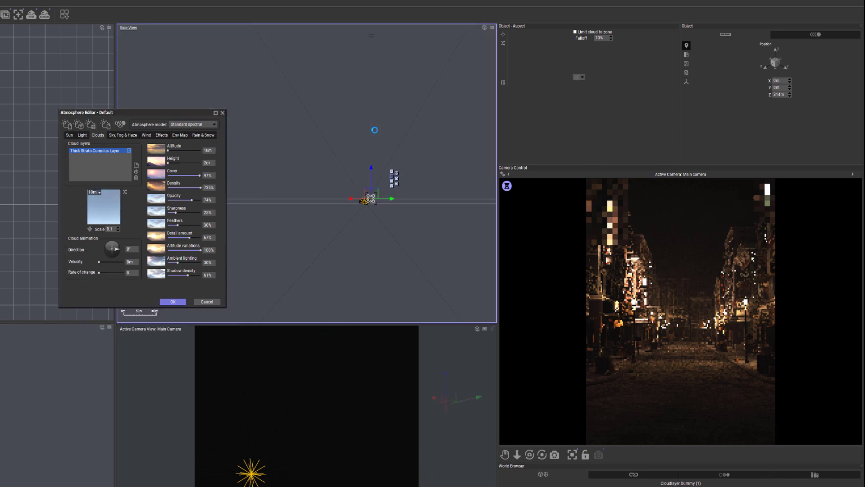
scroll(373, 219, up, 1)
scroll(374, 219, up, 5)
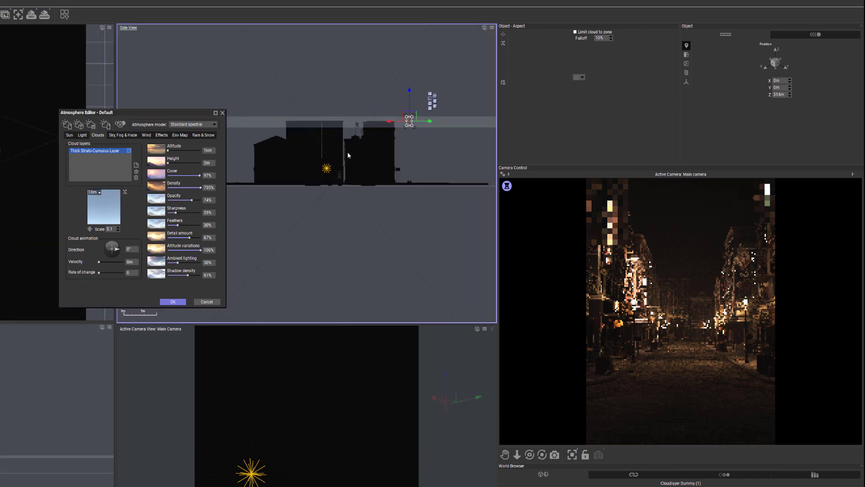
drag(410, 91, 408, 148)
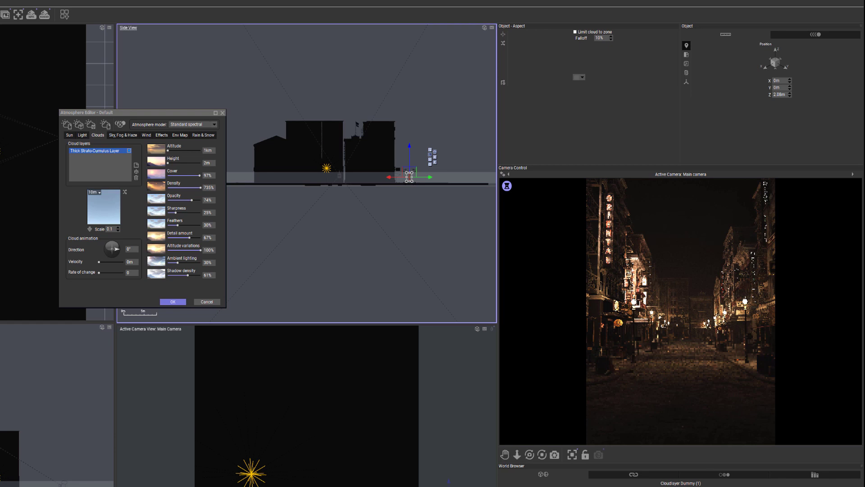
Set the cloud layer's altitude to 5 cm.
double_click(213, 151)
click(213, 151)
key(BackSpace)
key(BackSpace)
key(BackSpace)
text(5cm)
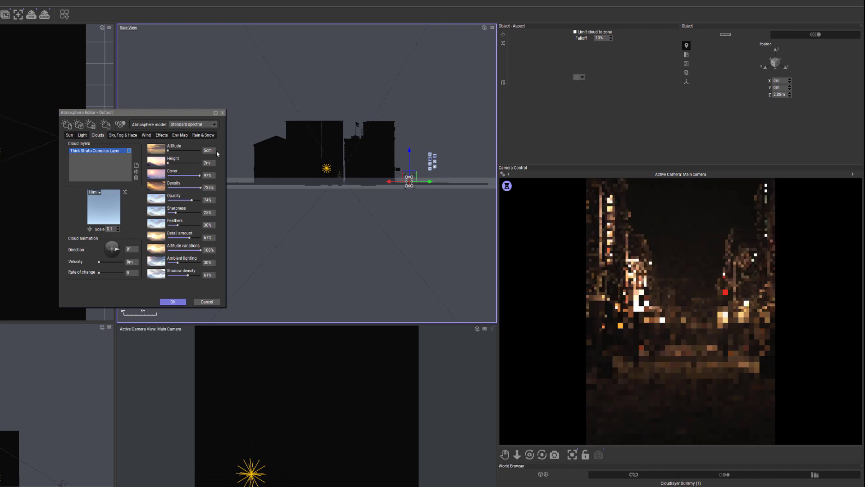
Set the cloud layer's altitude to 10 cm so that it lies just above the street.
click(191, 109)
drag(149, 111, 40, 148)
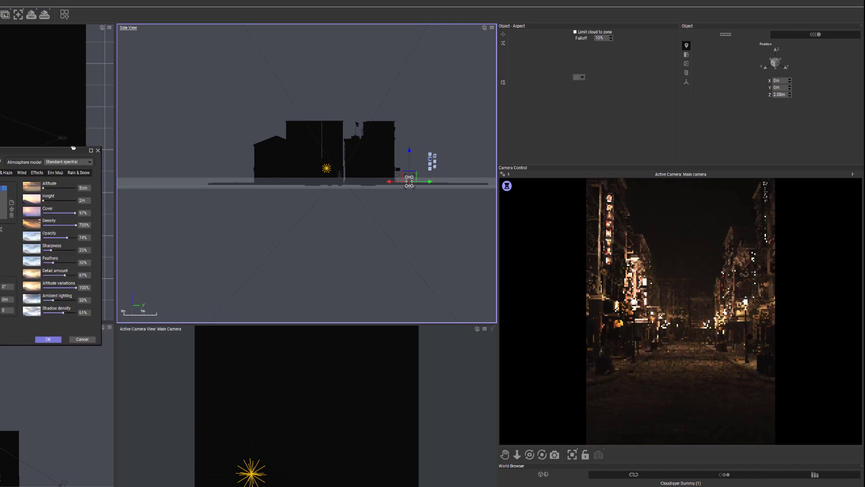
scroll(340, 181, up, 5)
scroll(398, 127, up, 1)
scroll(409, 143, down, 1)
right_drag(507, 194, 416, 197)
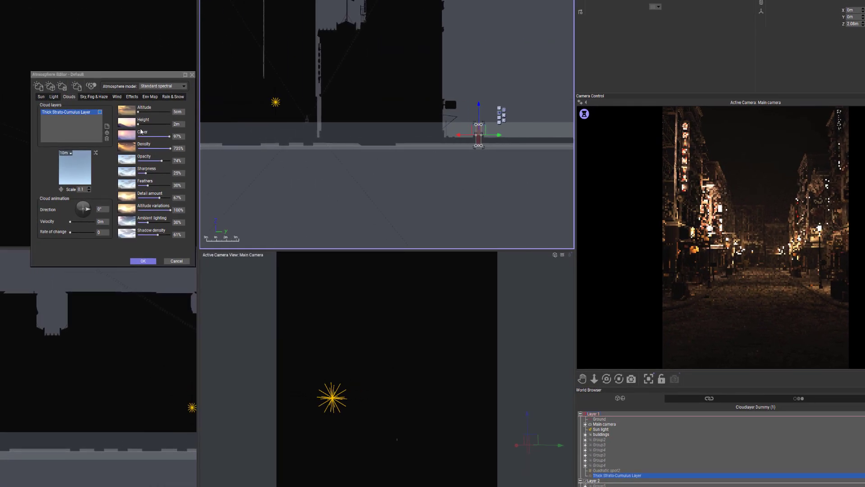
double_click(179, 112)
text(10cm)
key(Return)
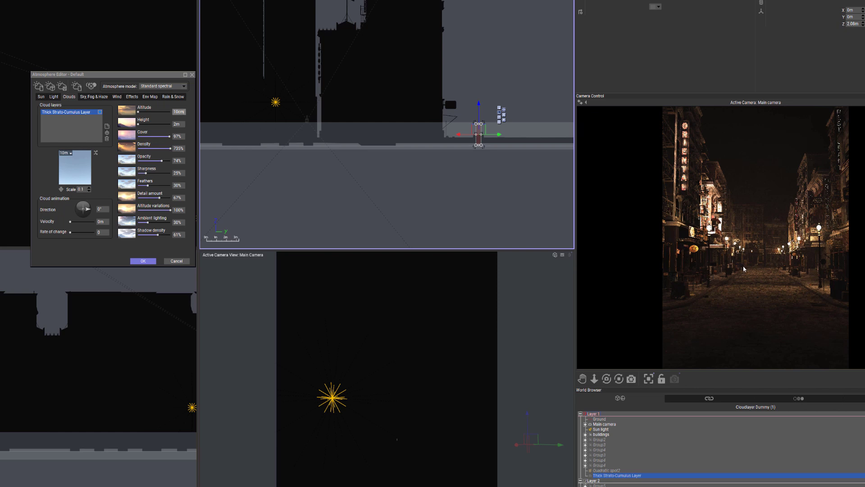
Set the cloud layer's cover to 100%, its density to 800% and its opacity to 100%.
drag(170, 137, 197, 131)
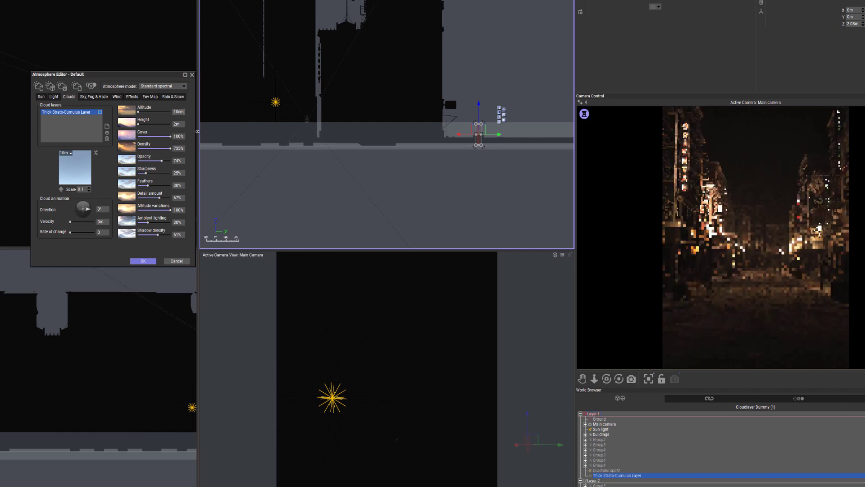
click(178, 149)
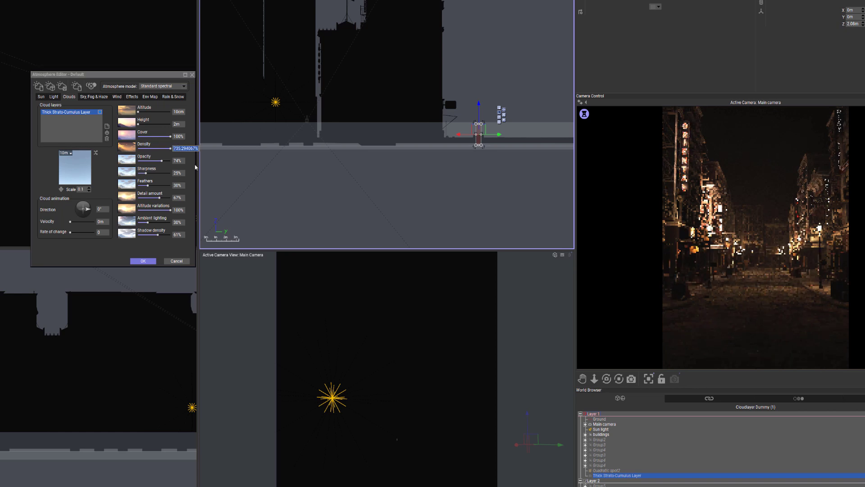
text(800)
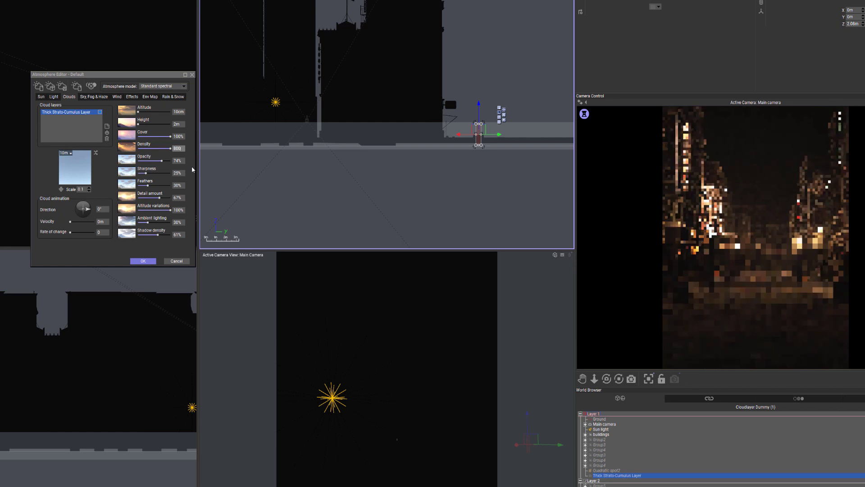
key(Tab)
text(100)
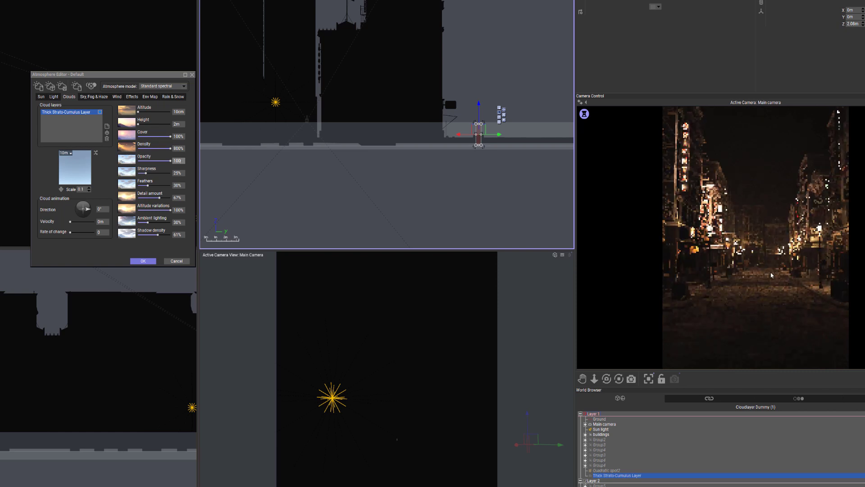
Adjust the main camera preview's rendering quality and check its preview priority options.
click(739, 215)
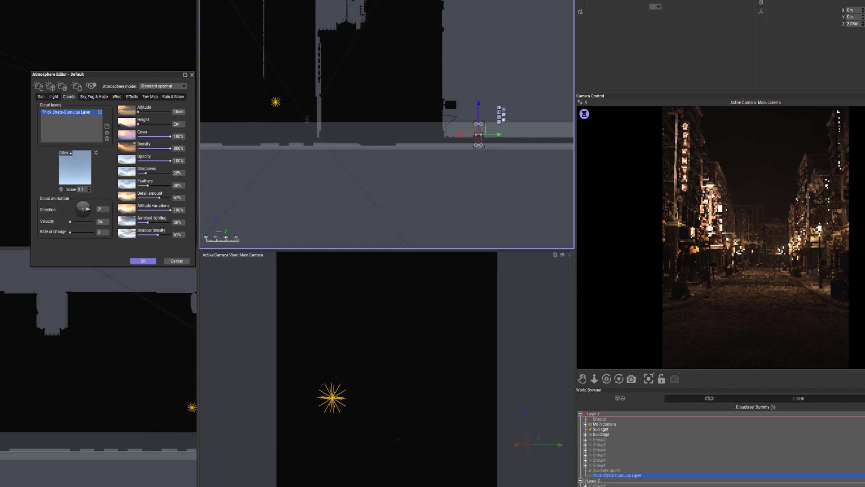
right_click(702, 161)
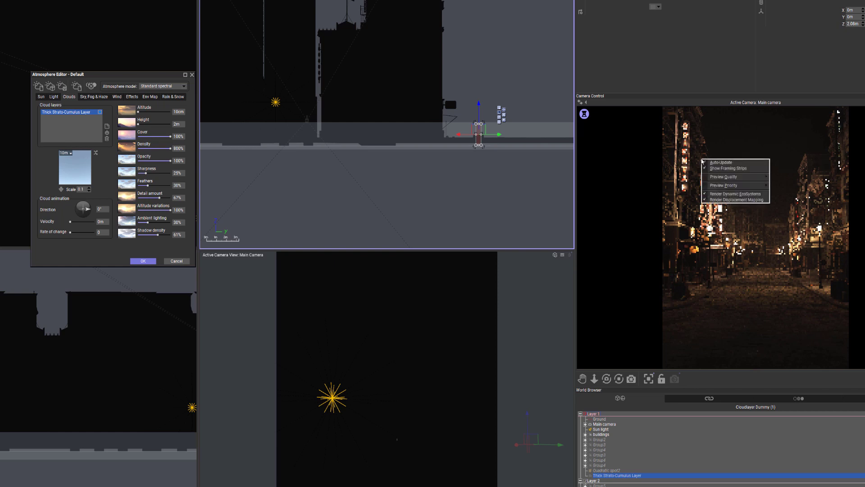
mouse_move(753, 178)
click(779, 188)
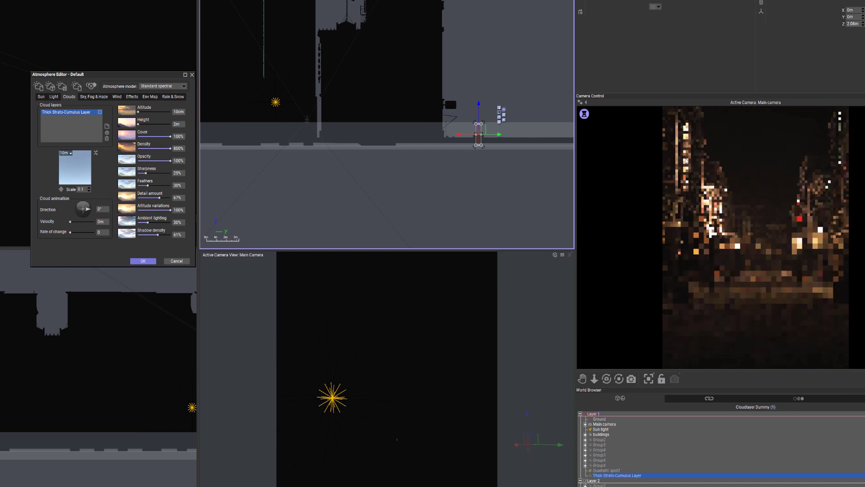
right_click(686, 160)
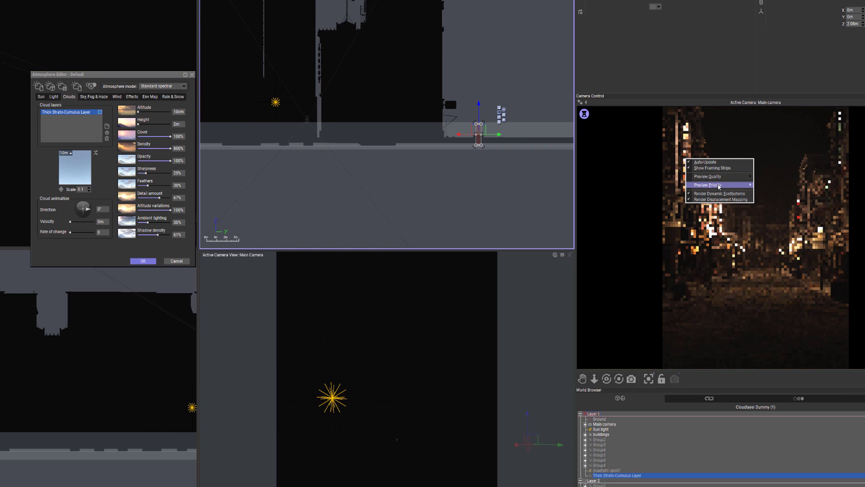
mouse_move(730, 185)
click(736, 147)
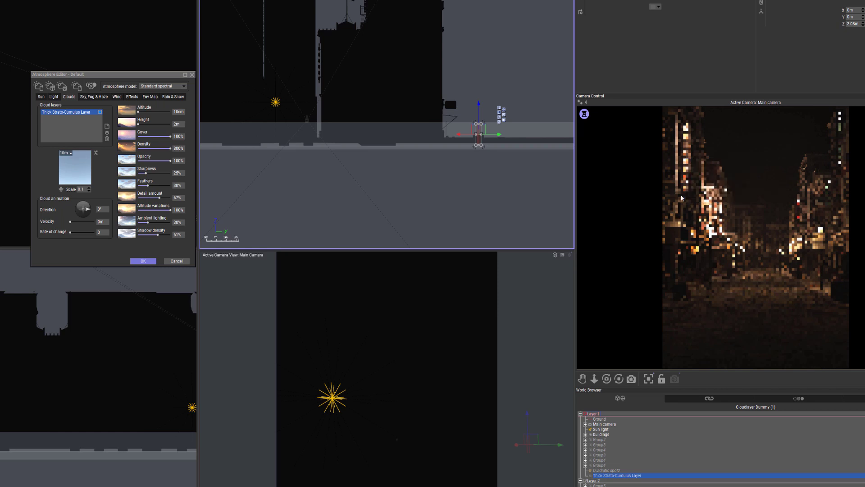
right_click(689, 196)
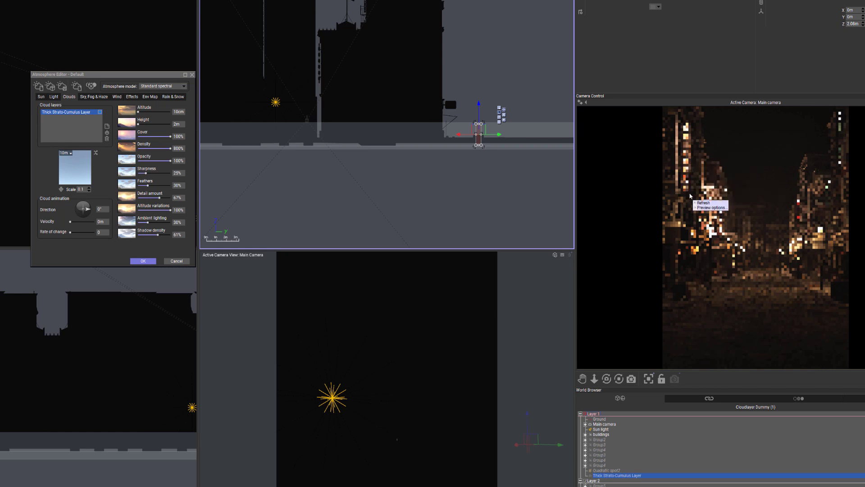
click(624, 183)
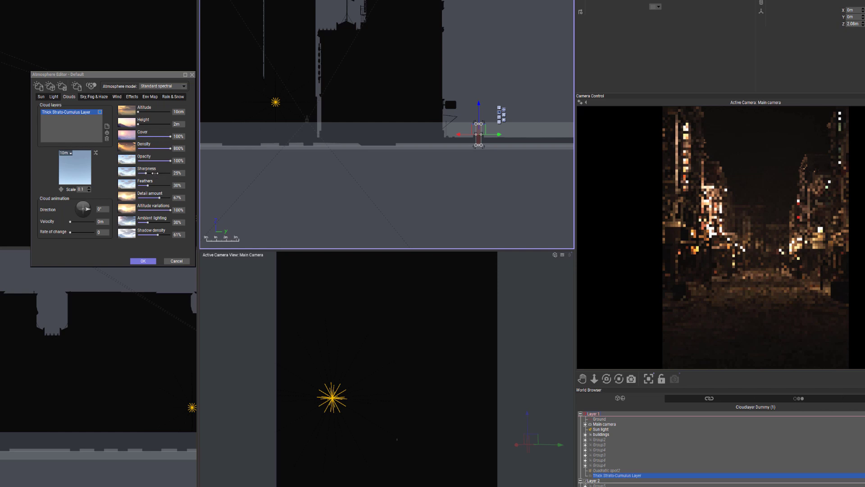
Set the cloud layer's sharpness to 0%, detail amount to 100%, ambient lighting to 100% and shadow density to 0%.
drag(146, 169, 54, 170)
drag(41, 75, 336, 73)
drag(348, 174, 338, 174)
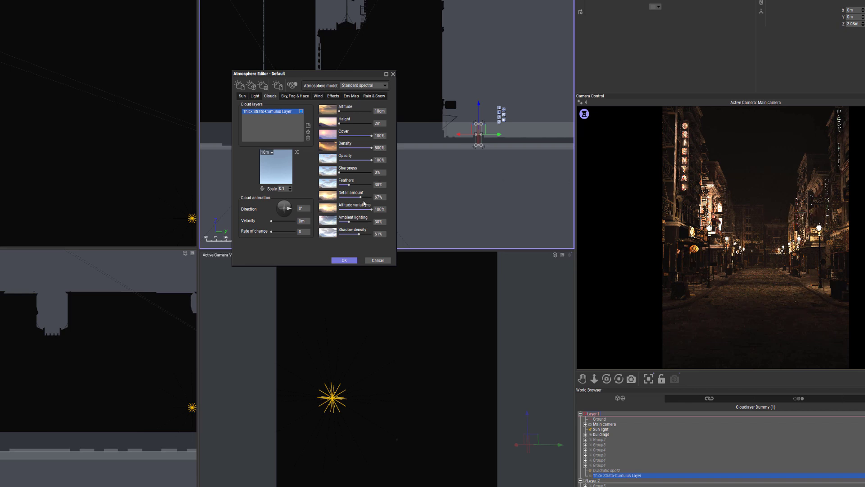
drag(360, 197, 371, 193)
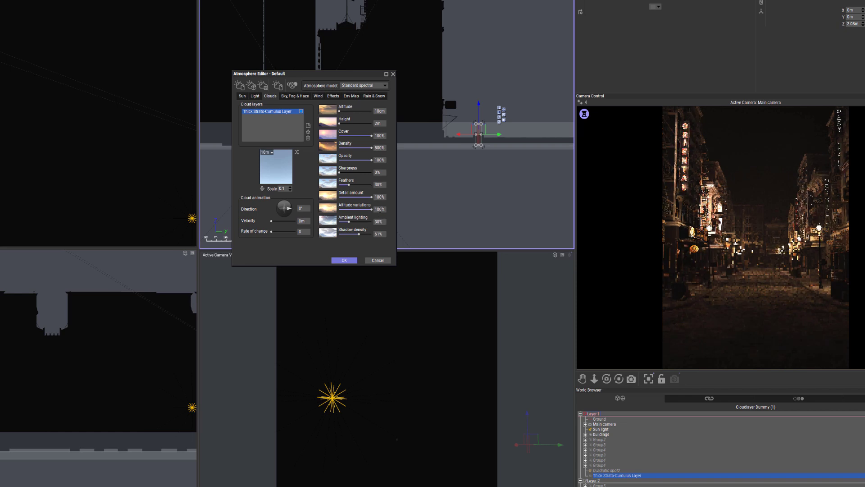
drag(354, 221, 422, 220)
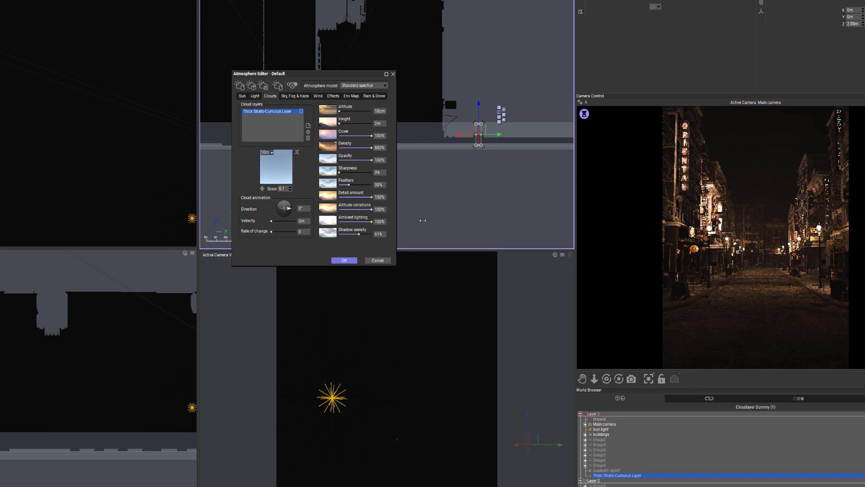
drag(368, 232, 339, 233)
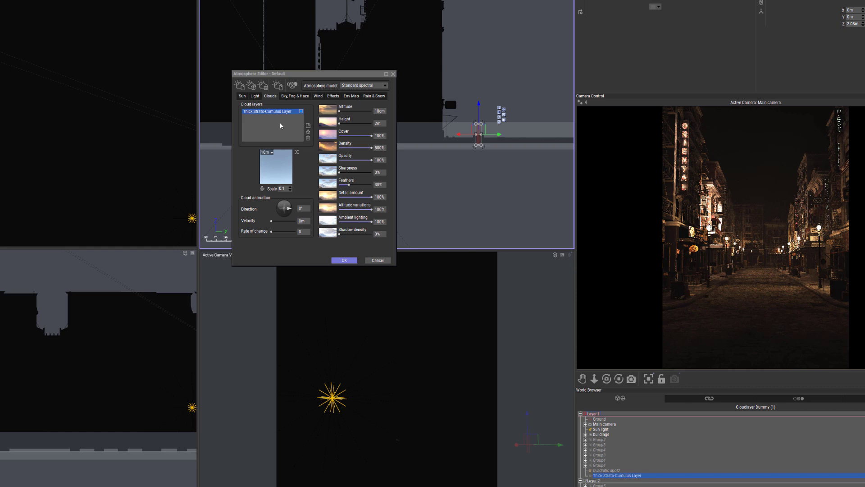
In the cloud layer's advanced material, set the layer detail to 94% roughness, 94% variations and 38% scaling.
double_click(279, 170)
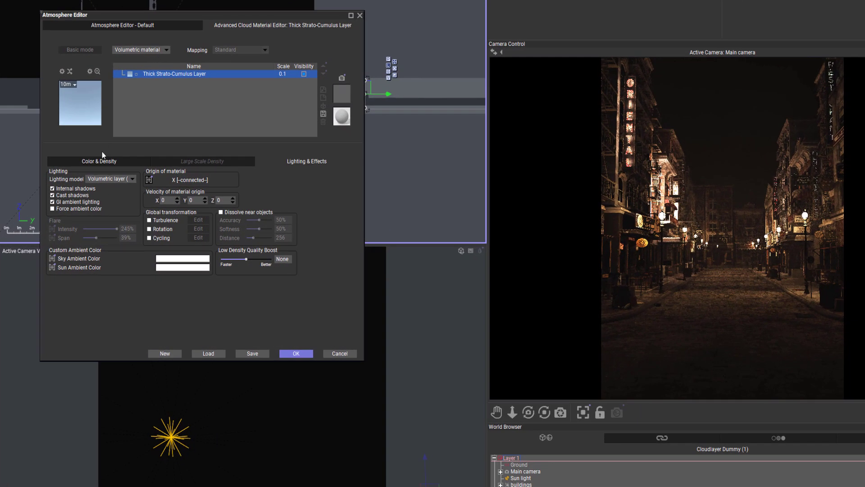
click(101, 160)
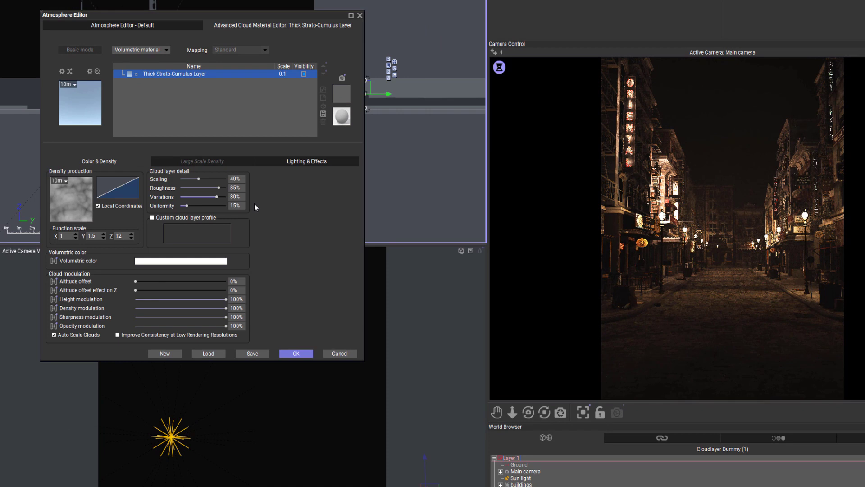
drag(218, 188, 223, 187)
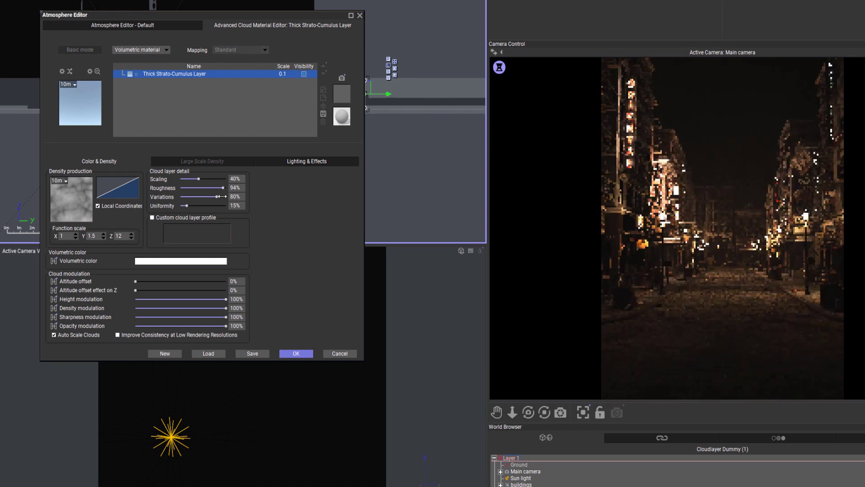
drag(222, 196, 227, 196)
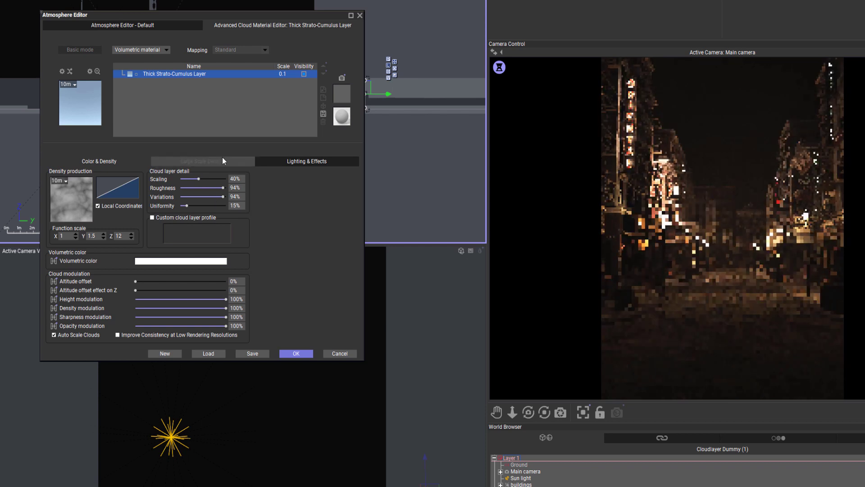
drag(202, 175, 203, 176)
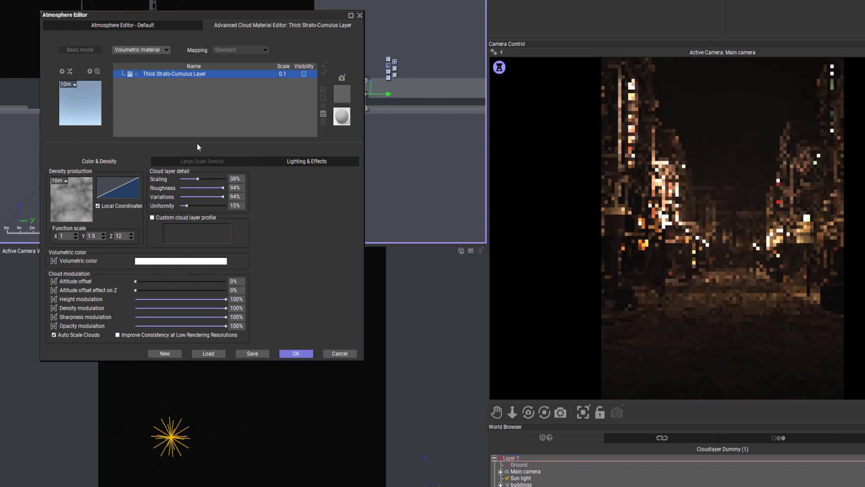
Turn off internal and cast shadows in the cloud material and set the low density quality boost to +2.9.
click(289, 162)
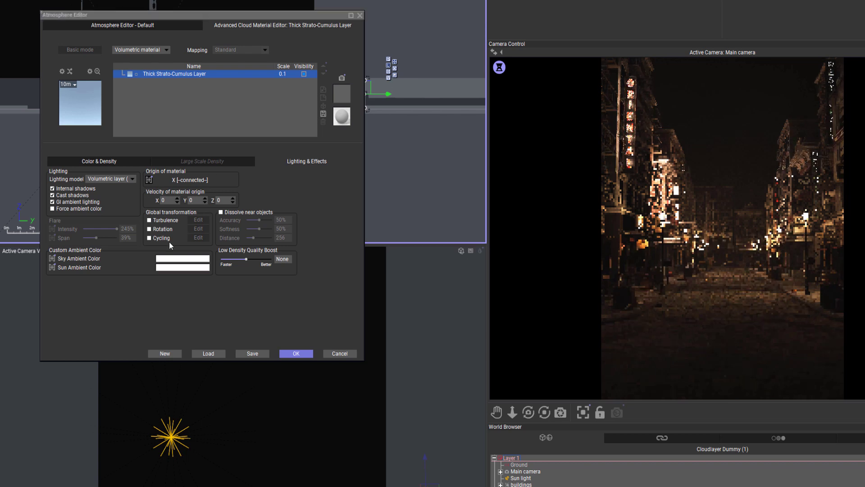
click(52, 188)
click(52, 195)
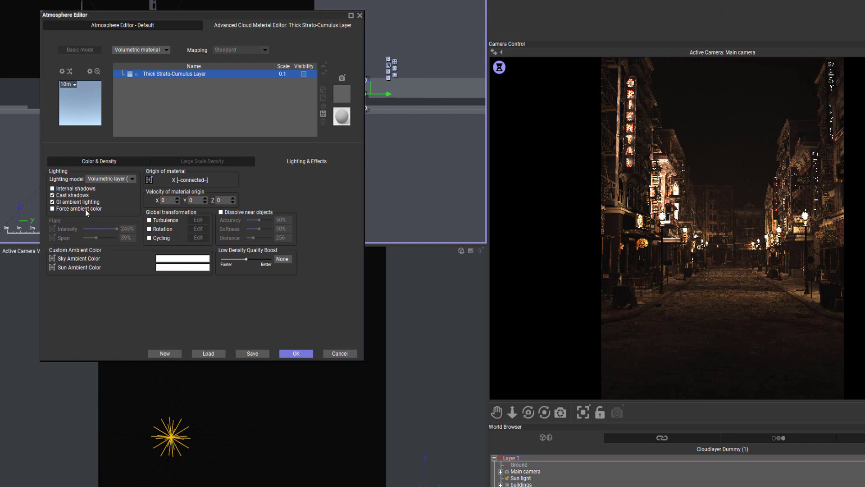
click(58, 197)
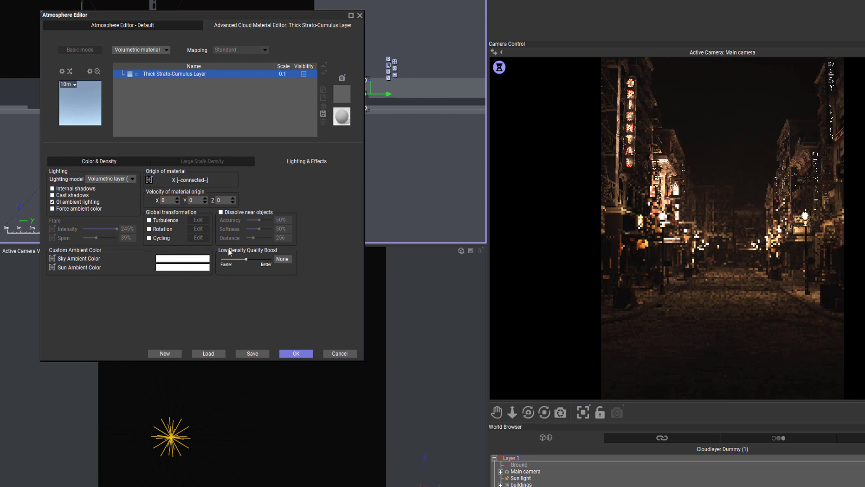
drag(257, 259, 275, 258)
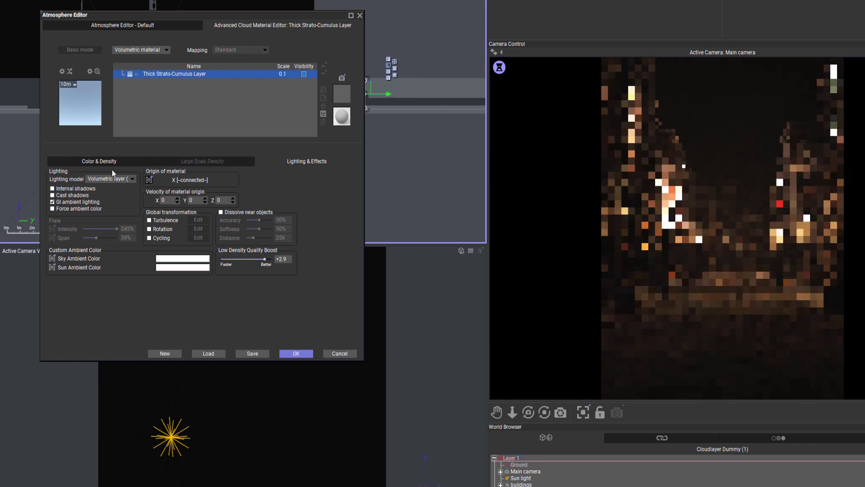
Return to the atmosphere's cloud settings and set the cloud layer's height to 25 m.
click(152, 24)
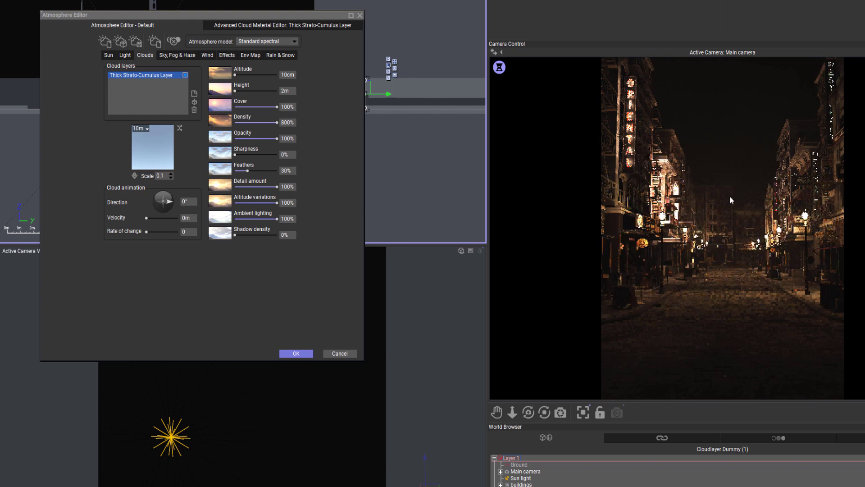
click(286, 91)
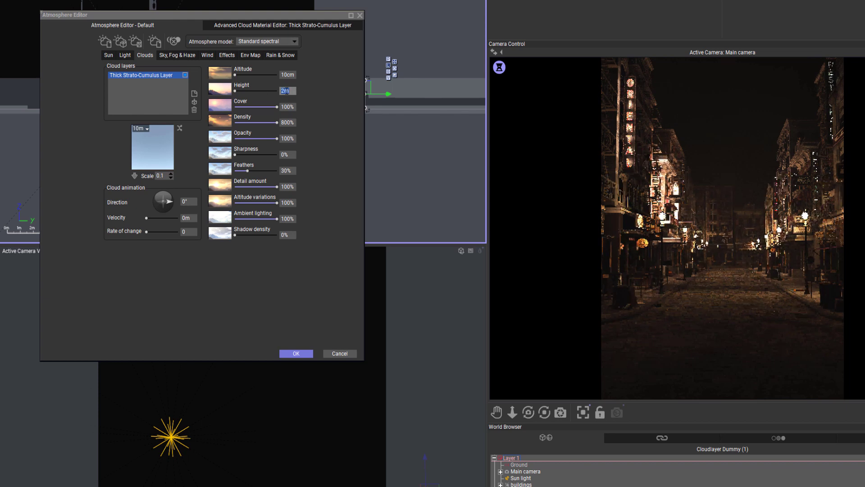
text(25)
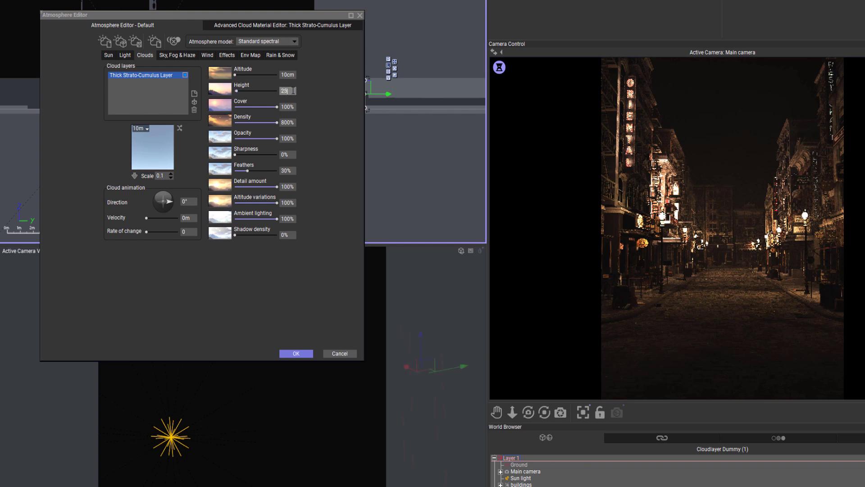
text(m)
click(334, 86)
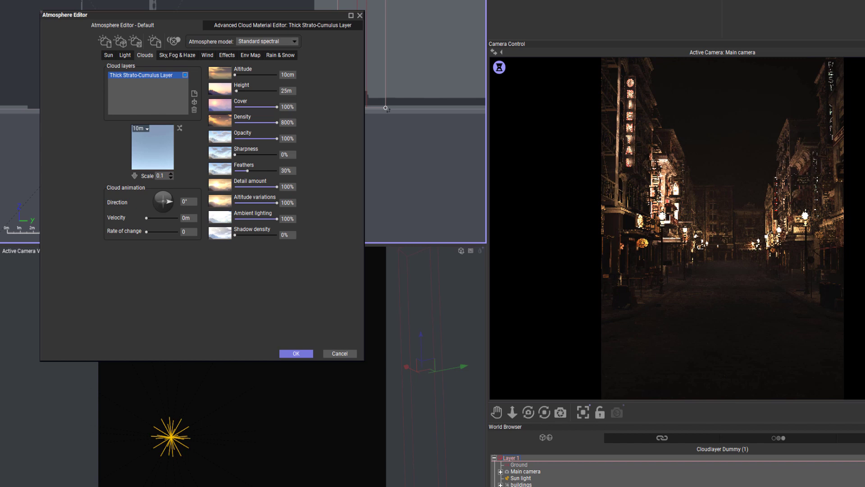
Unhide the second quadratic light and the light group in Layer 2, and enable Influence Spectral Clouds for the group.
drag(219, 16, 410, 132)
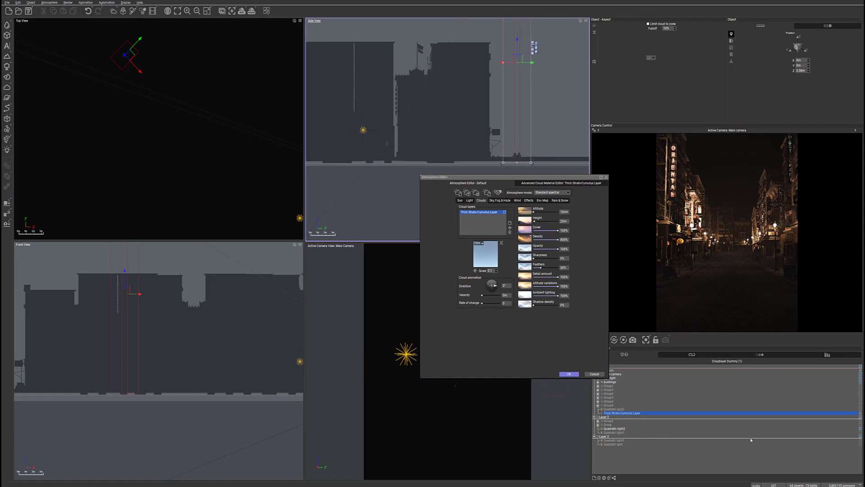
click(860, 433)
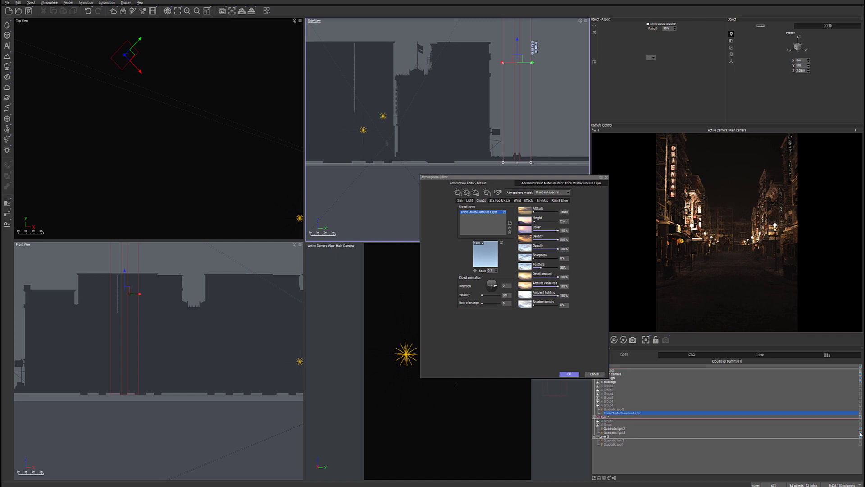
click(614, 424)
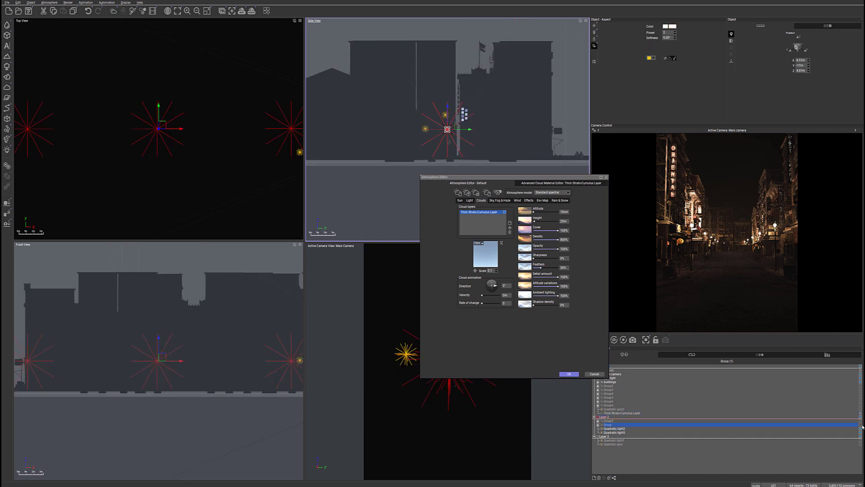
click(224, 101)
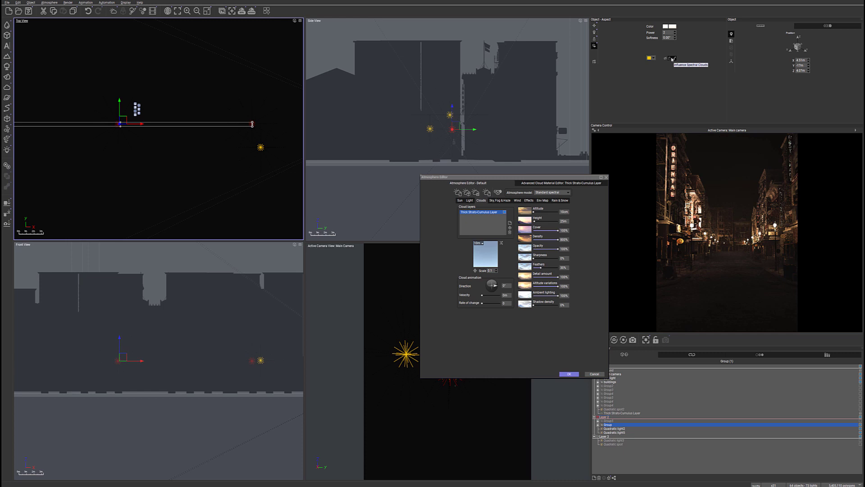
click(671, 59)
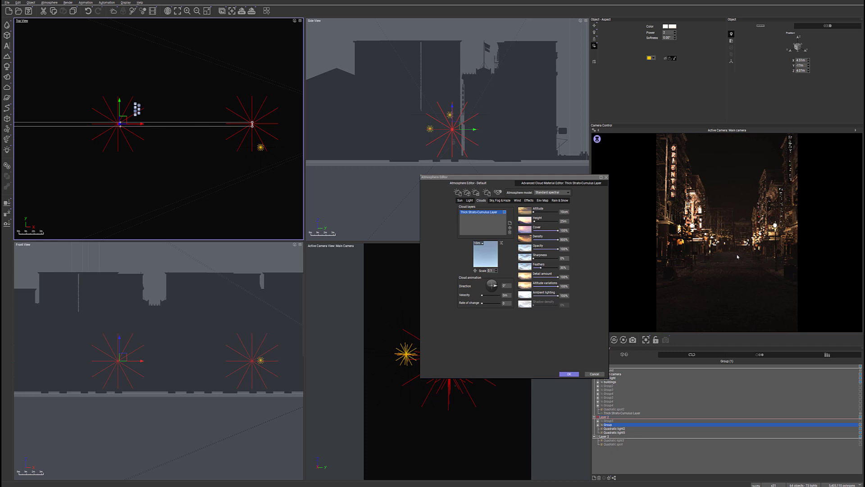
Set the light group's power to 20.
click(668, 32)
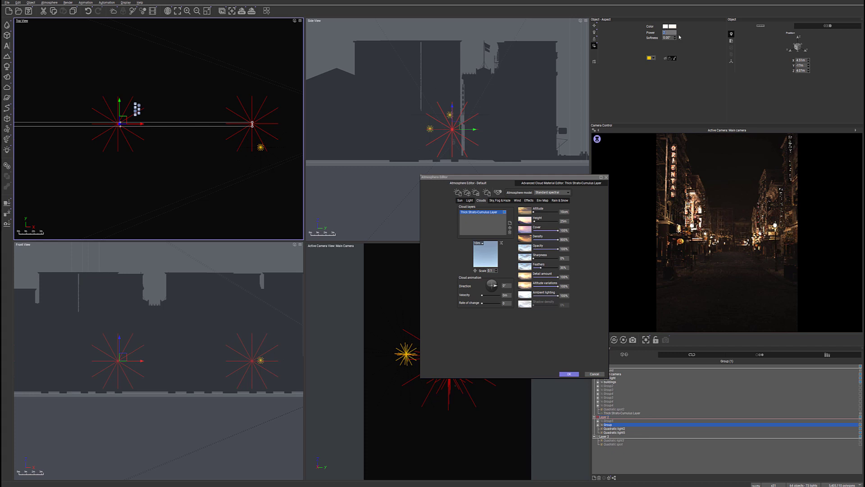
text(20)
key(Return)
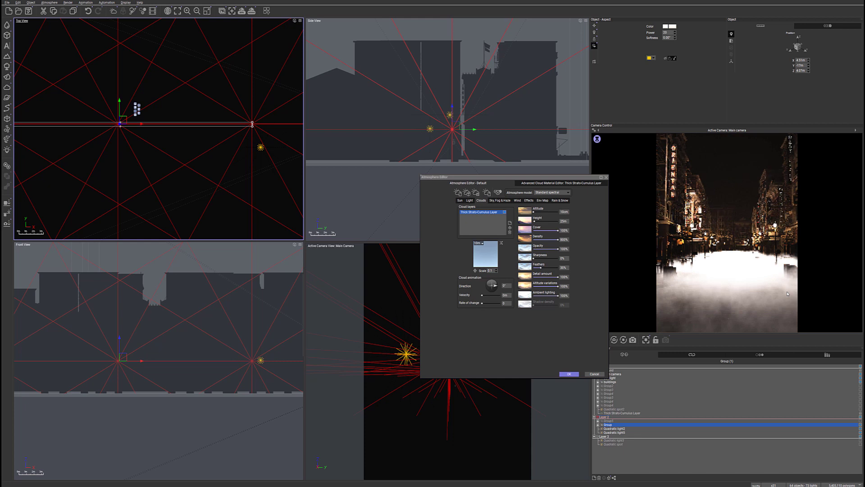
Set the light group's power to 3.
click(669, 32)
text(3)
key(Return)
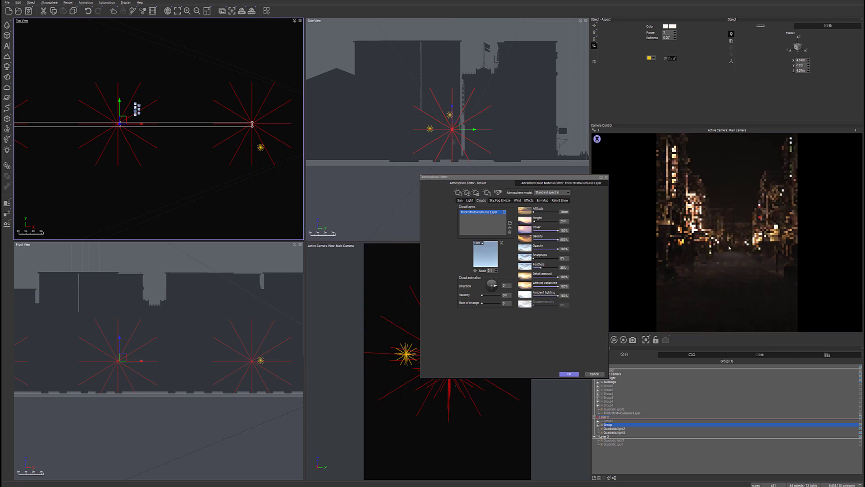
Set the cloud layer's altitude variations to 500%.
right_click(781, 287)
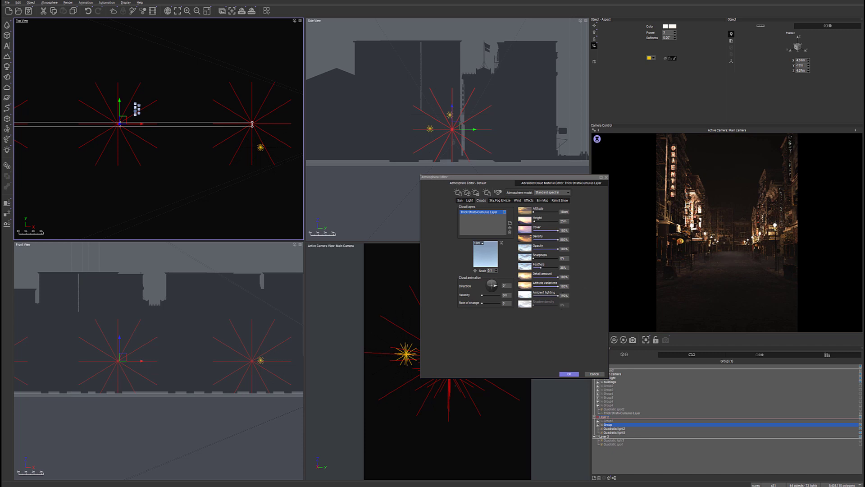
click(566, 286)
text(5)
click(602, 284)
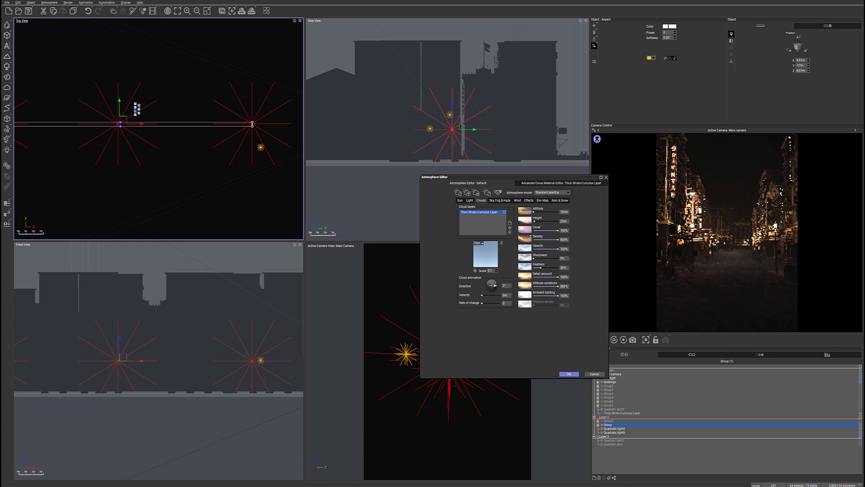
click(566, 286)
text(500)
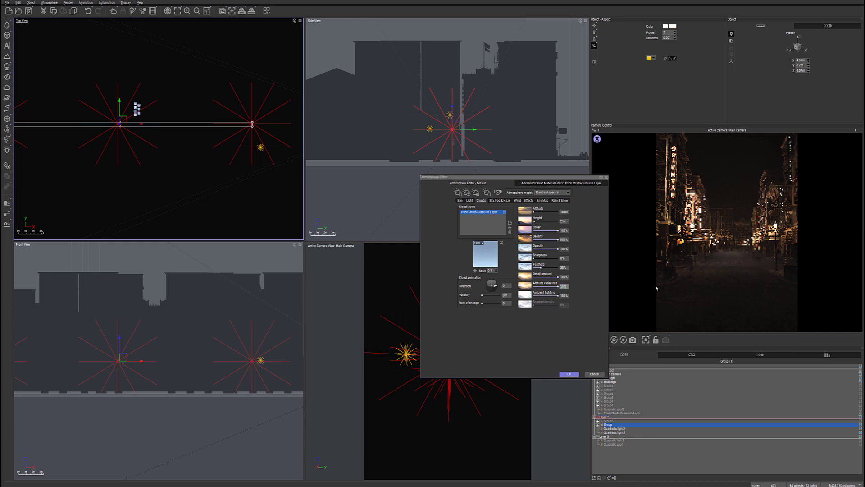
click(581, 251)
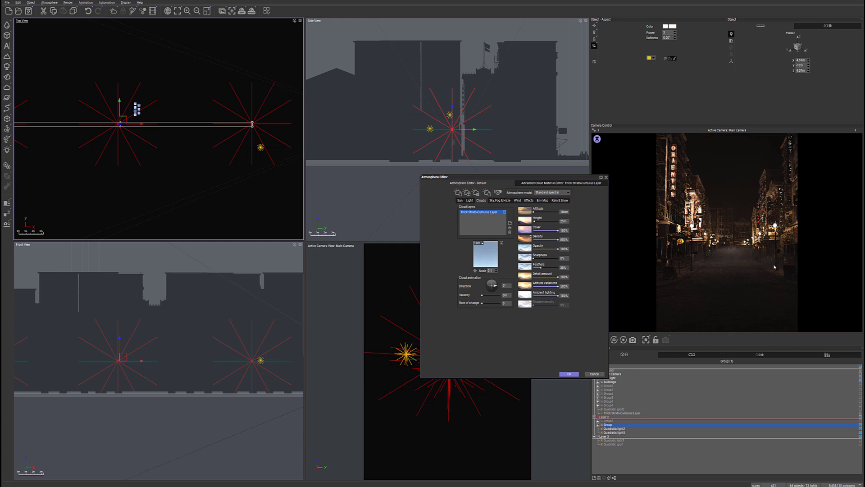
Set the cloud layer's scale to 0.2.
click(490, 271)
text(0.2)
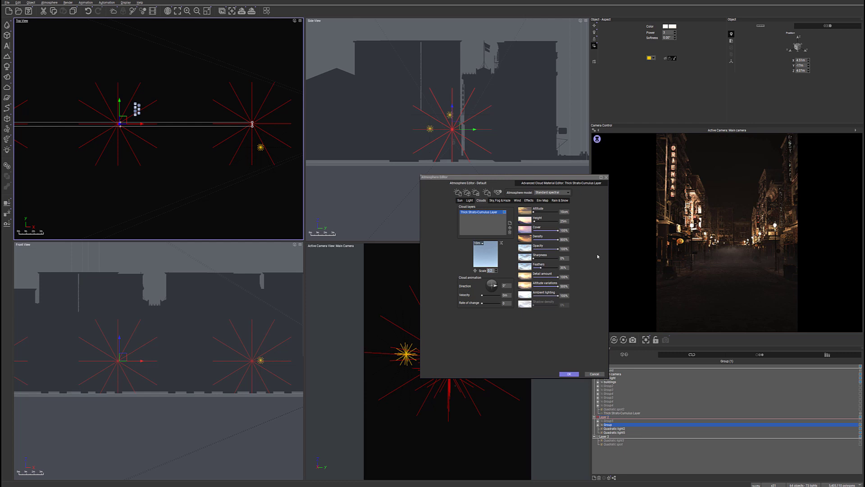
key(Return)
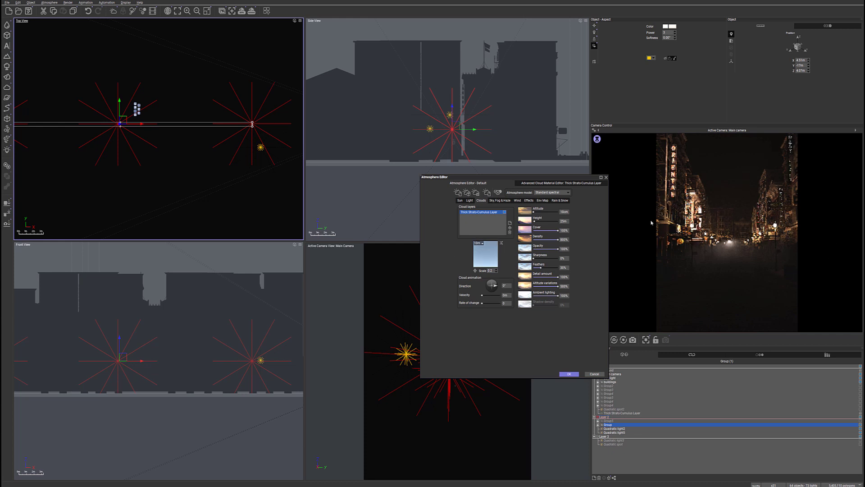
Set the cloud layer's scale to 0.5.
click(494, 270)
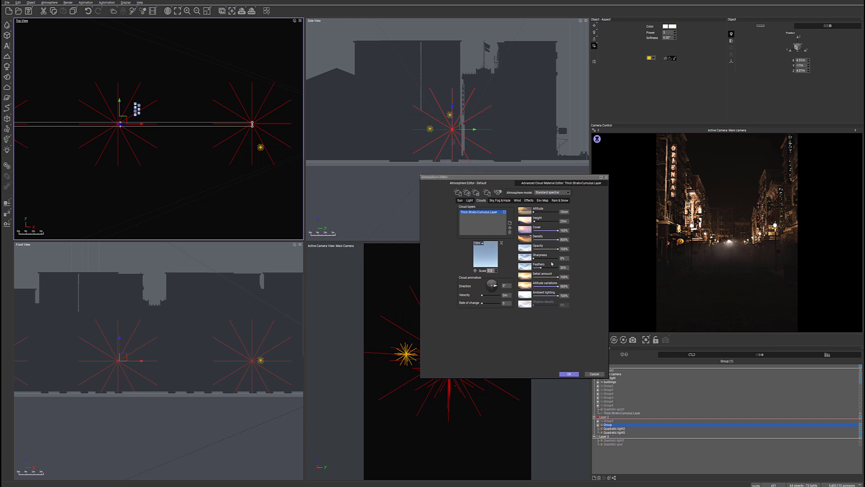
key(Return)
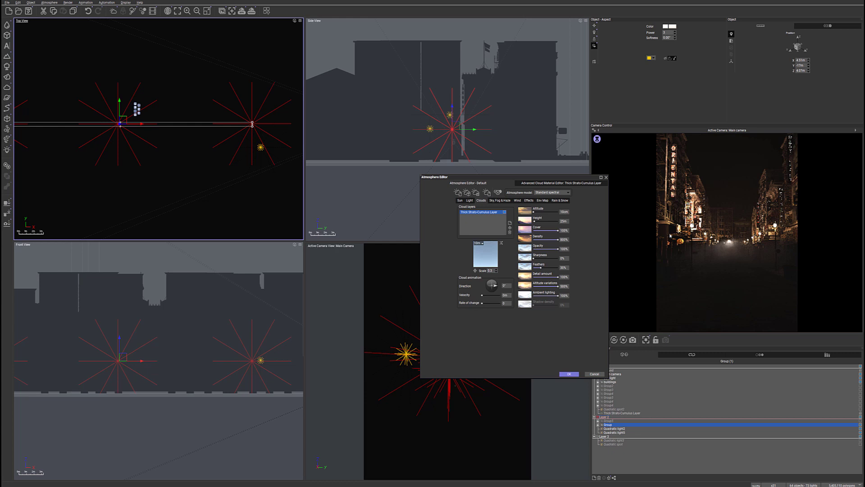
right_click(789, 245)
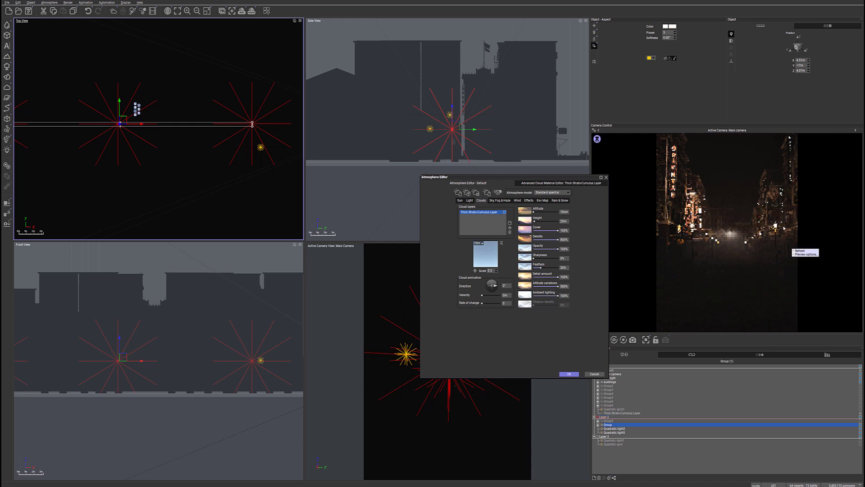
click(784, 229)
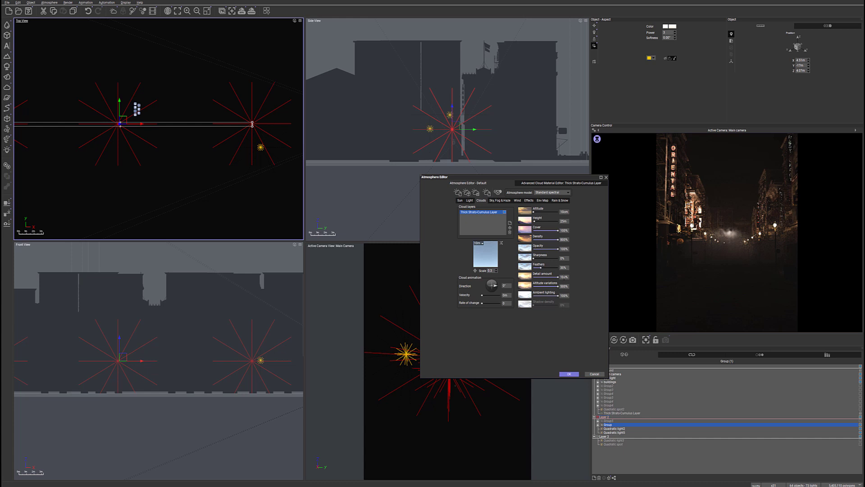
Set the cloud layer's scale to 0.2 and its detail amount to 200%.
click(490, 271)
text(0.)
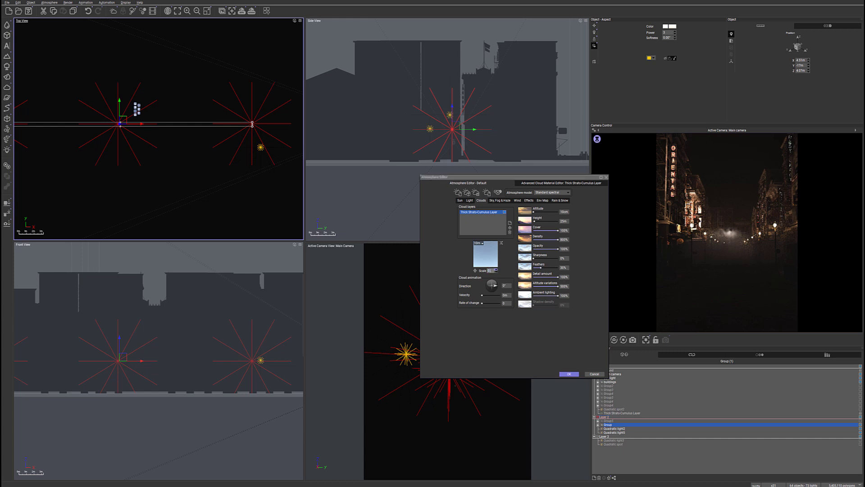
click(566, 277)
text(200)
click(598, 270)
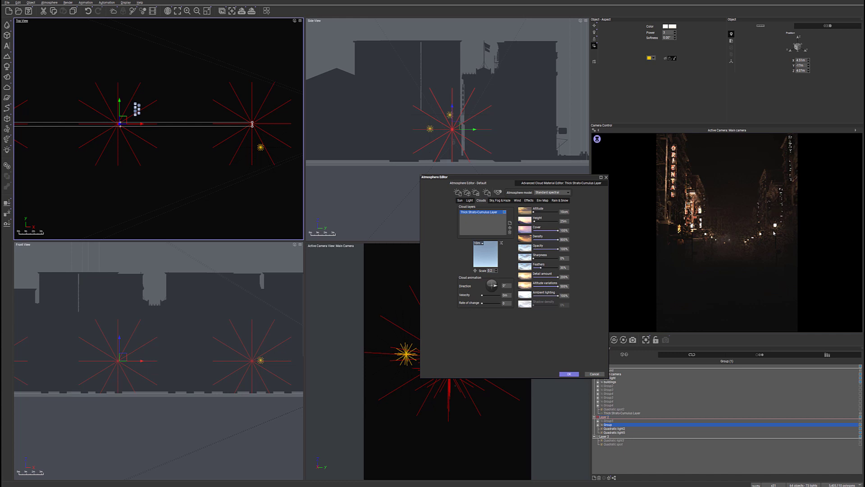
Set the cloud layer's height to 50 m.
click(91, 191)
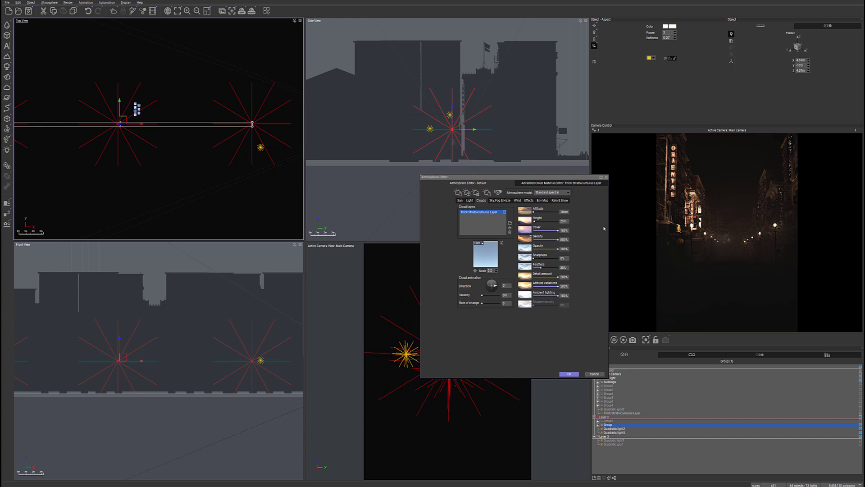
right_click(696, 199)
click(563, 221)
click(563, 220)
key(Return)
click(564, 220)
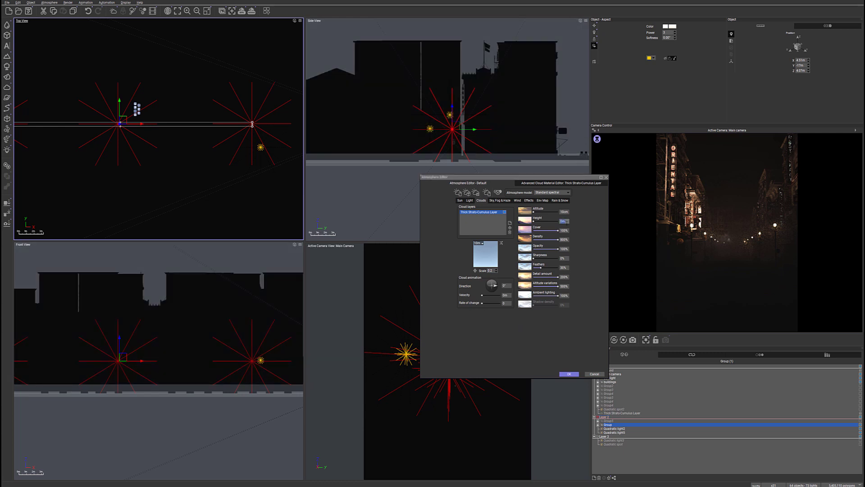
text(5)
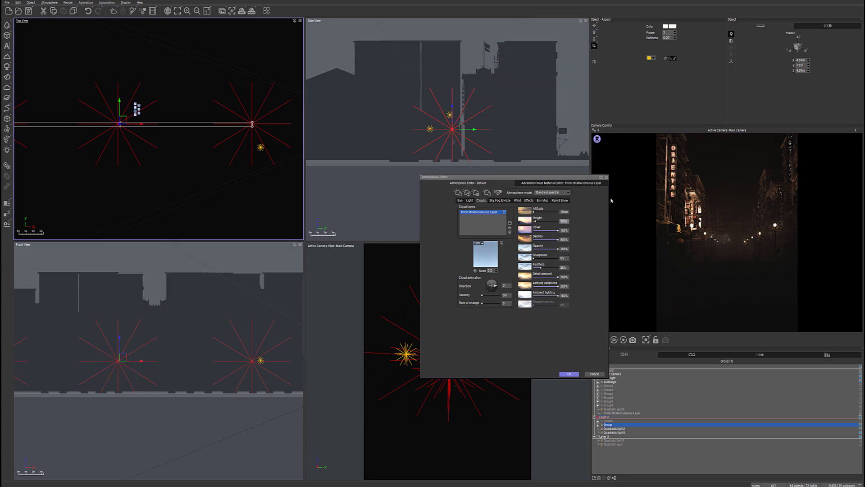
click(604, 214)
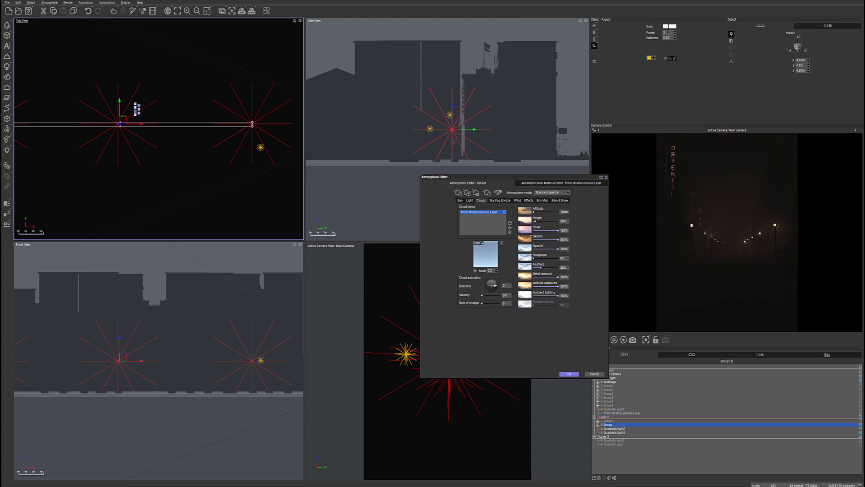
Set the light group's power to 6 and switch the group off.
click(668, 32)
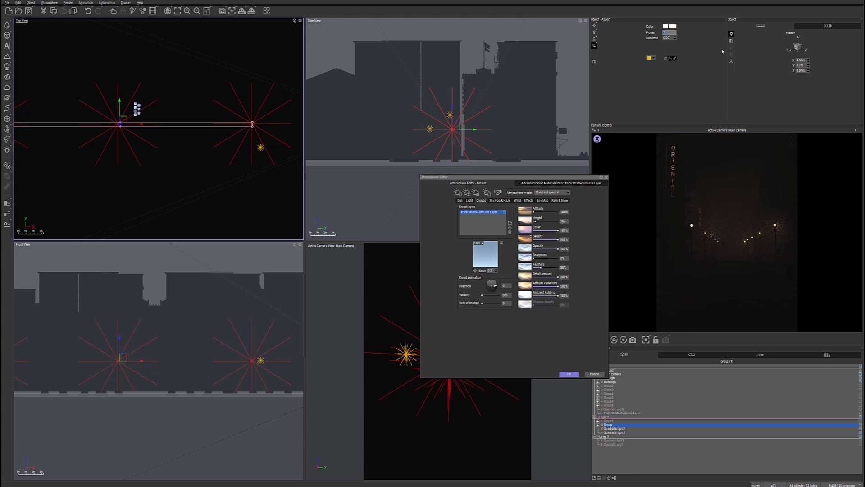
text(8)
key(Return)
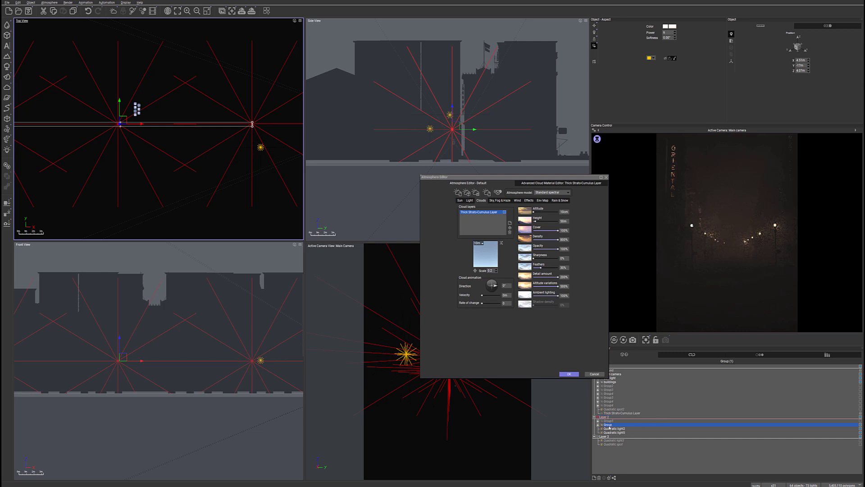
click(860, 427)
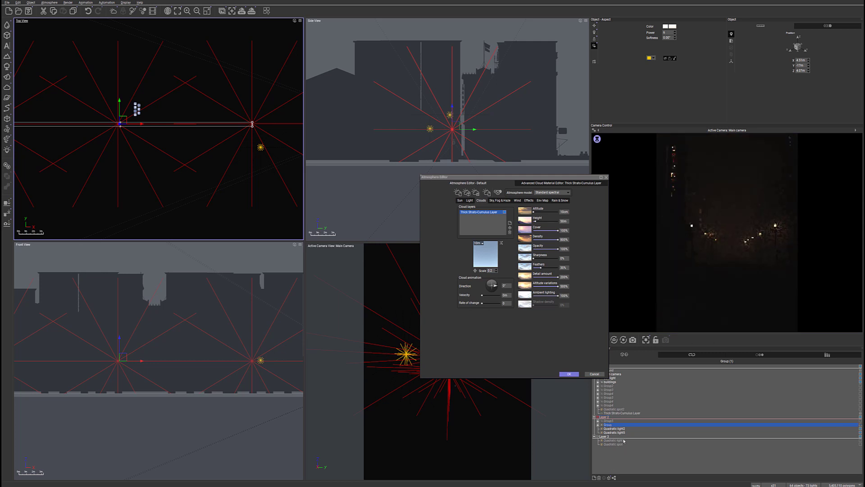
Go through the light groups and let the street-wide group in Layer 2 influence the clouds.
click(609, 386)
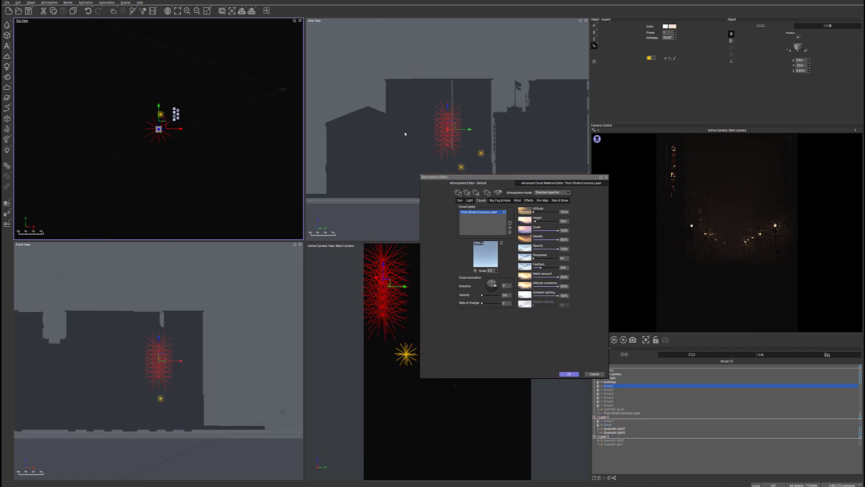
scroll(205, 139, down, 3)
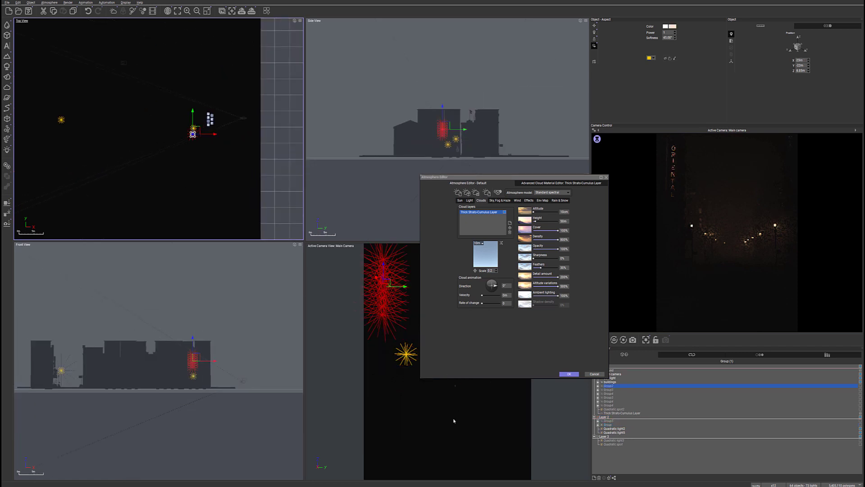
click(612, 389)
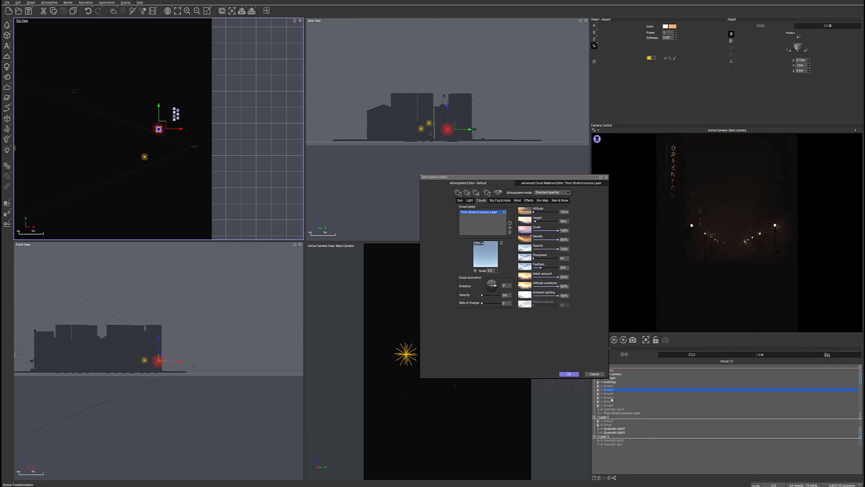
click(609, 394)
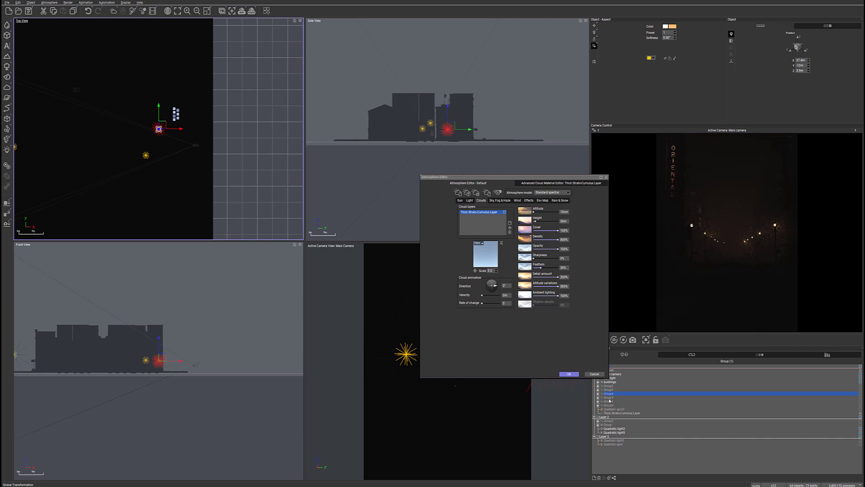
click(609, 398)
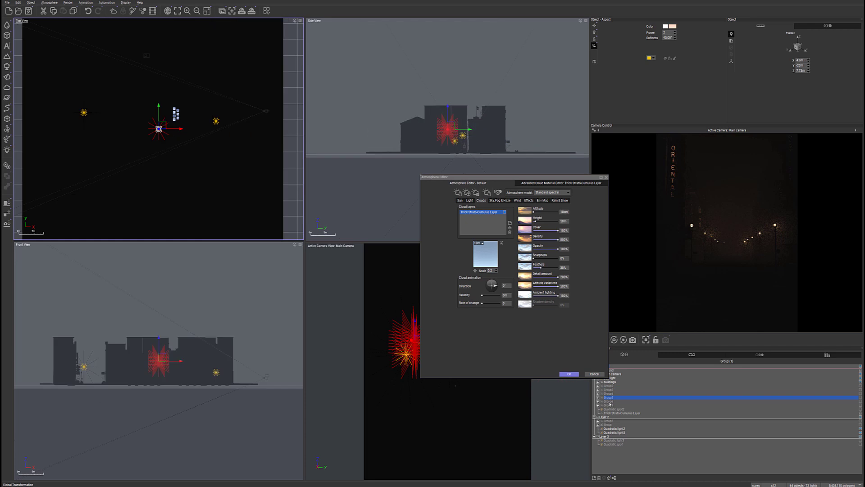
click(609, 402)
click(610, 405)
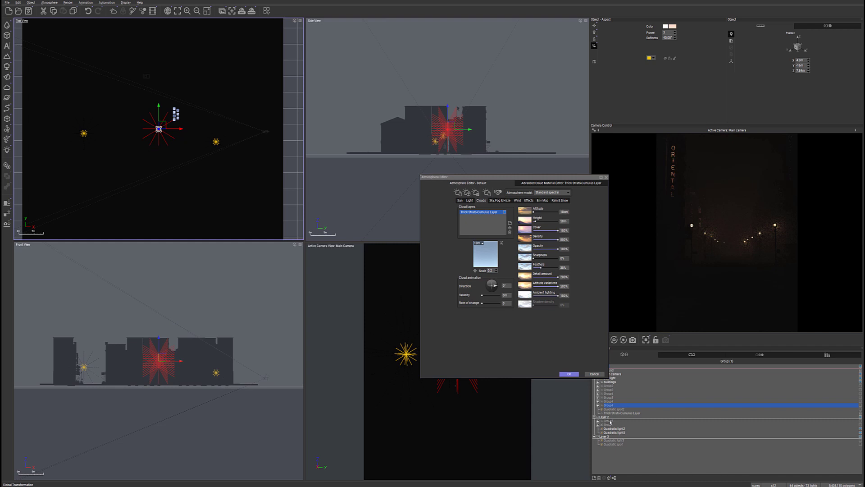
click(609, 421)
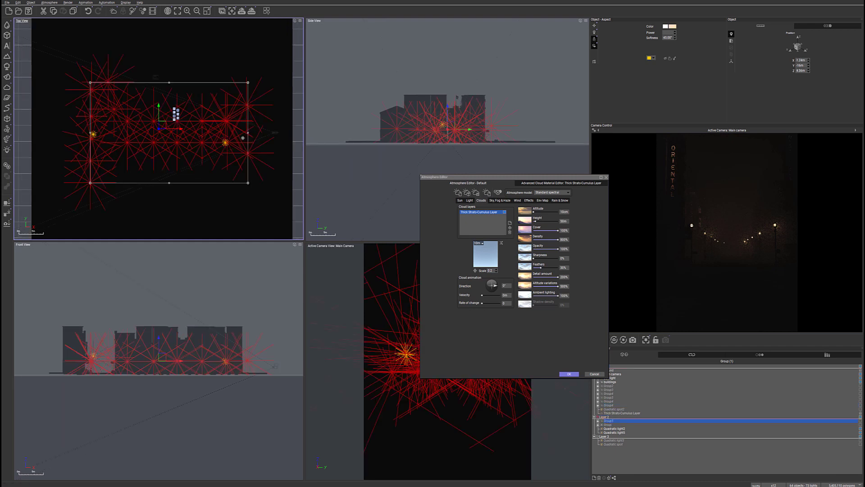
click(670, 59)
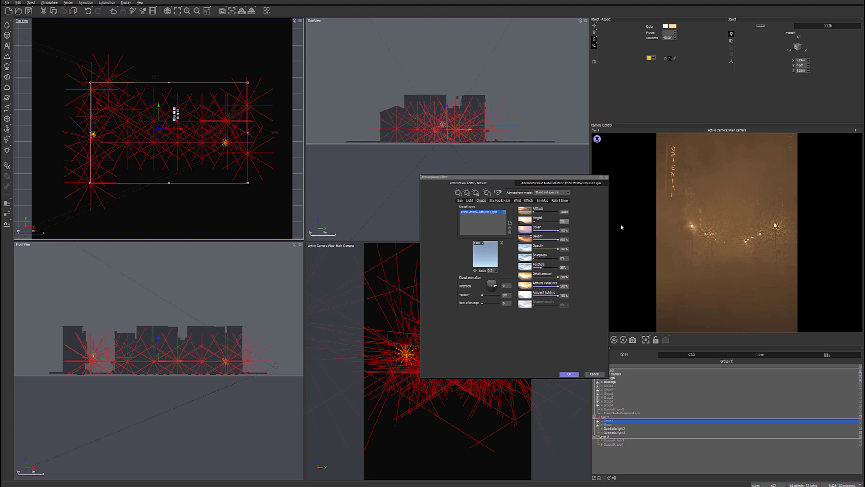
Set the cloud layer's height to 25 m and try a density of 10000%.
key(Return)
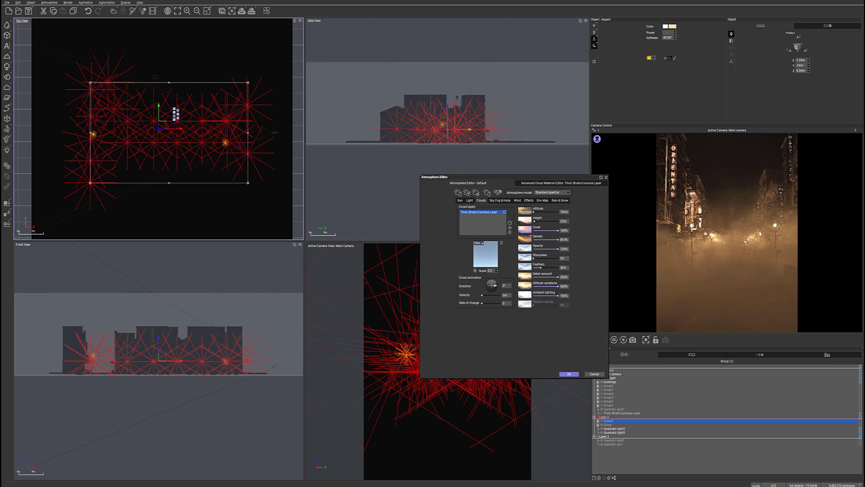
click(565, 239)
text(10000)
key(Return)
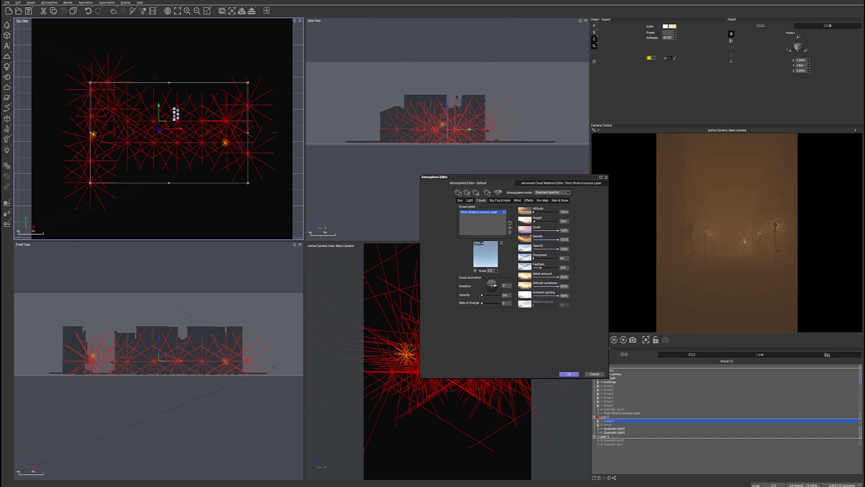
Set the cloud layer's density to 700%.
click(565, 239)
right_click(706, 242)
text(00)
click(594, 243)
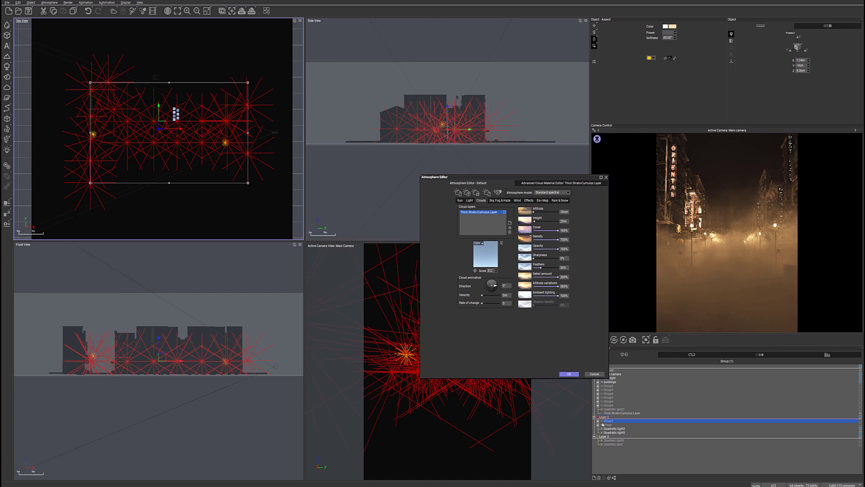
Expand the street-wide light group in Layer 2 and inspect its individual quadratic lights and their placement.
click(598, 420)
click(620, 398)
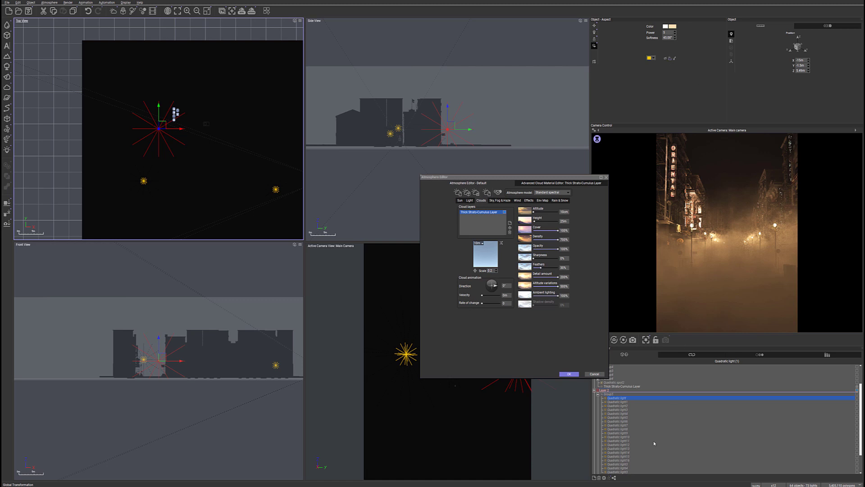
click(629, 402)
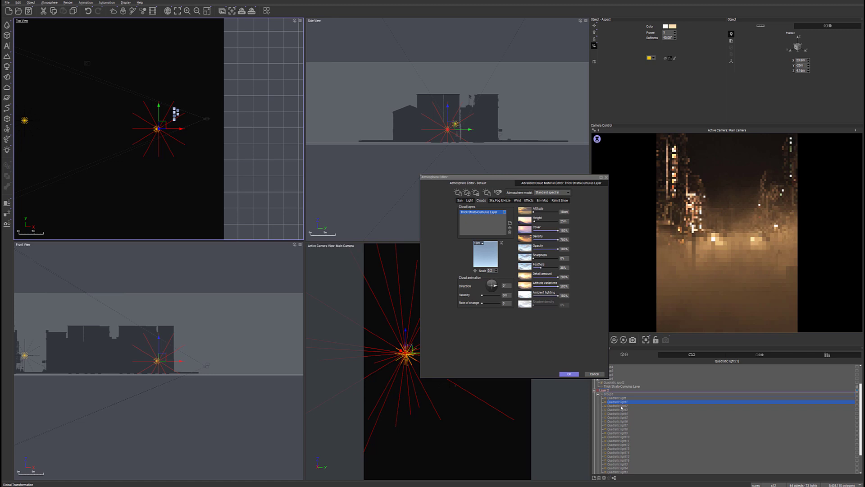
key(Down)
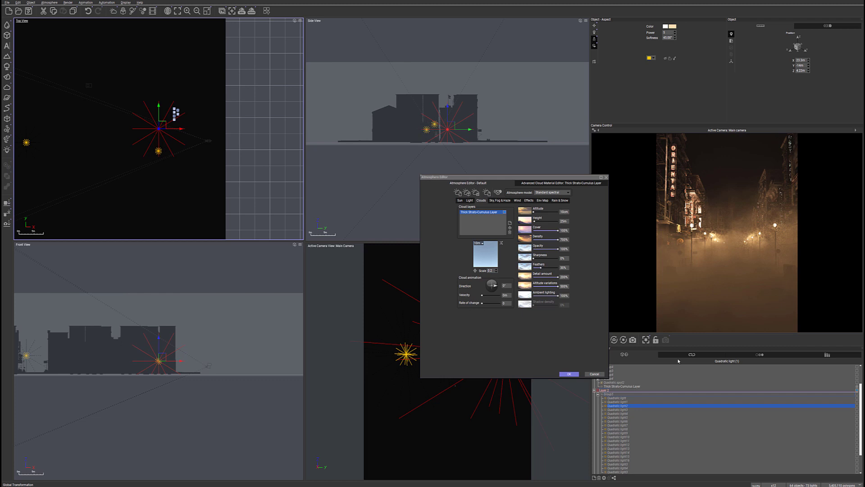
click(617, 410)
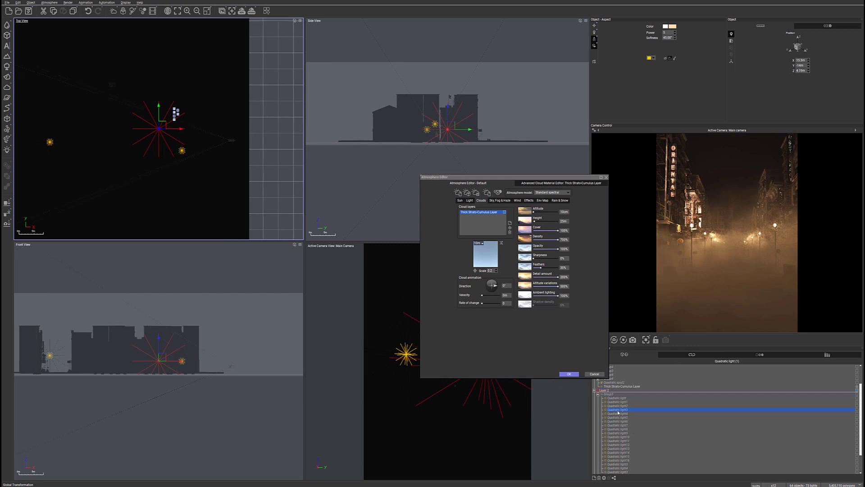
click(620, 417)
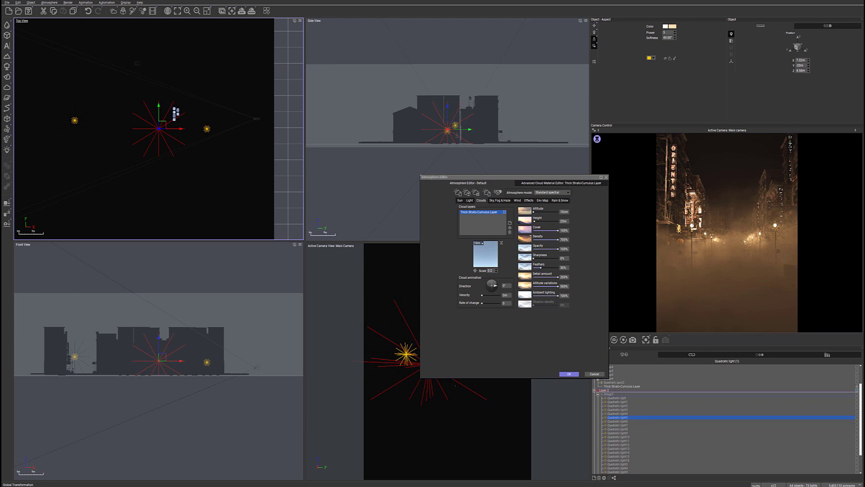
Lower the cloud layer's altitude to 10 mm.
click(564, 211)
text(1)
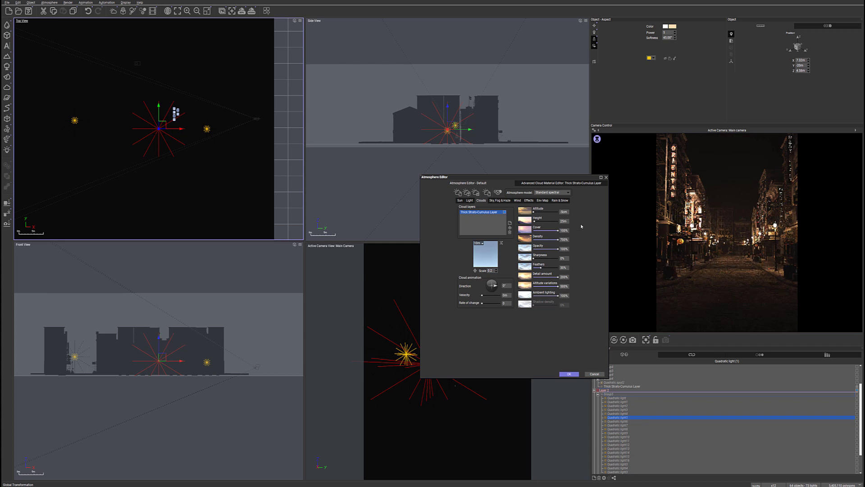
click(563, 211)
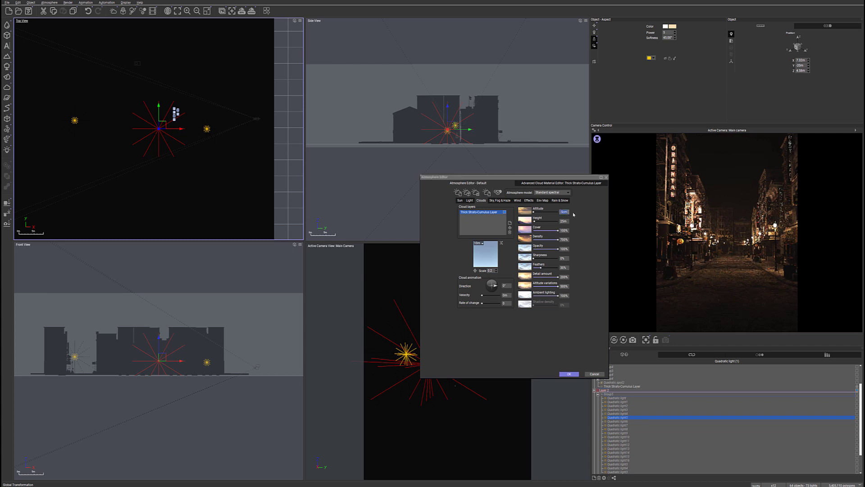
text(10)
key(Return)
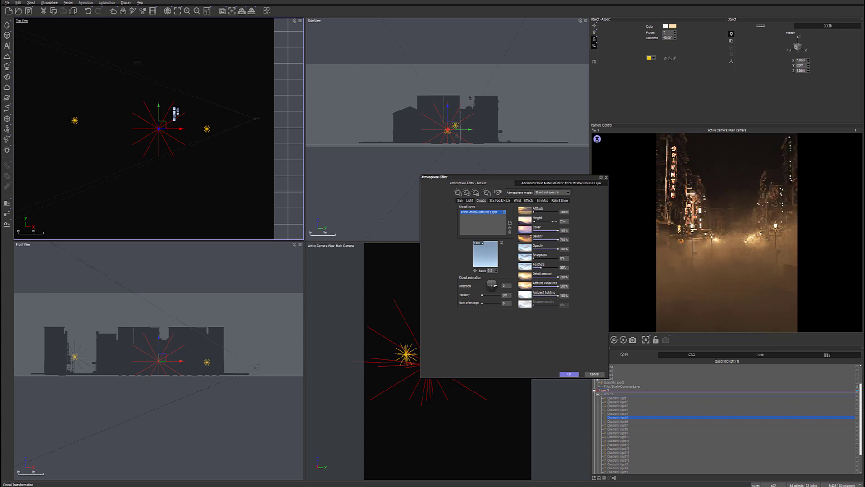
Try an altitude of 0 m for the cloud layer and set it back to 10 mm.
click(568, 212)
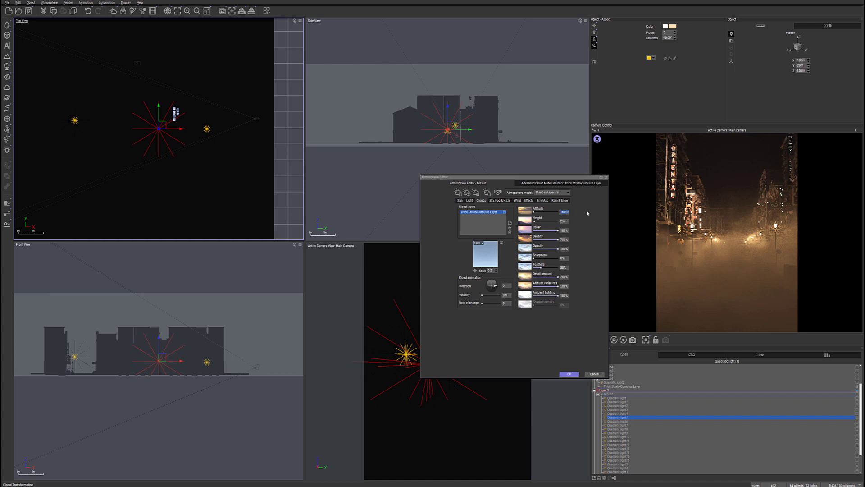
text(0)
key(Return)
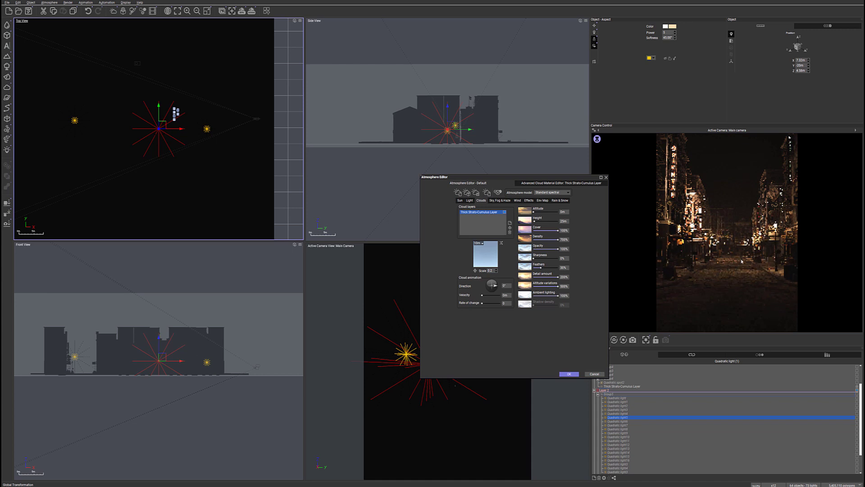
drag(561, 212, 627, 214)
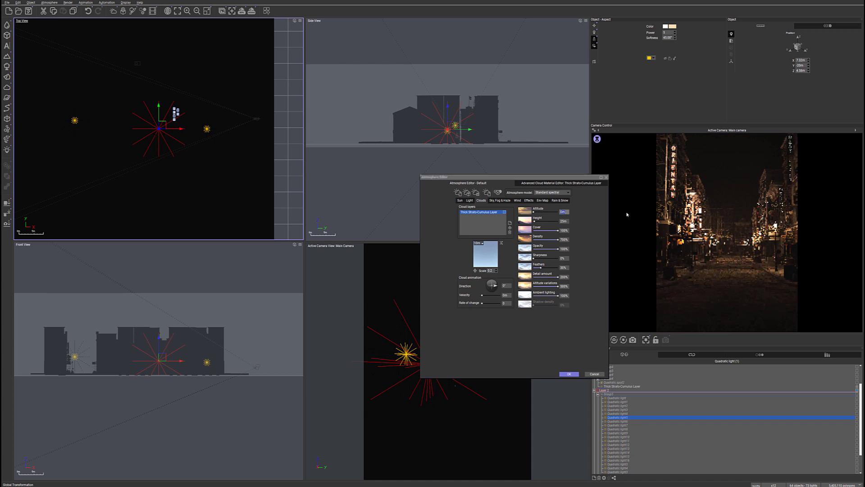
text(10)
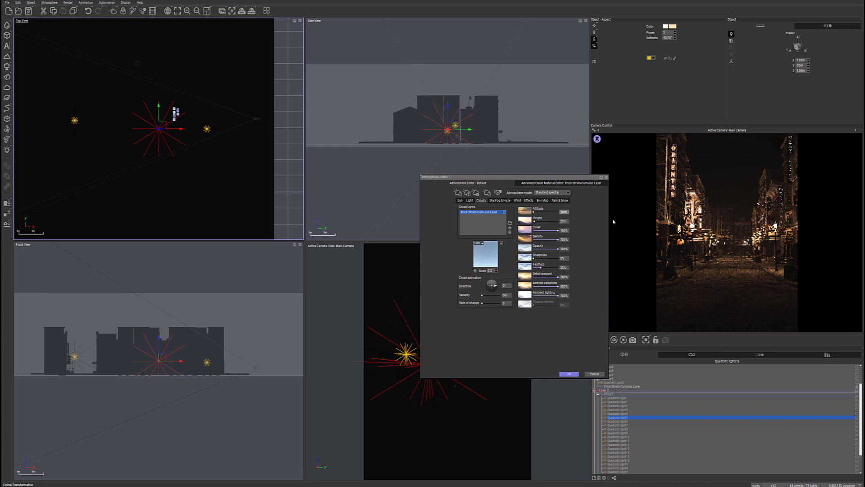
click(592, 228)
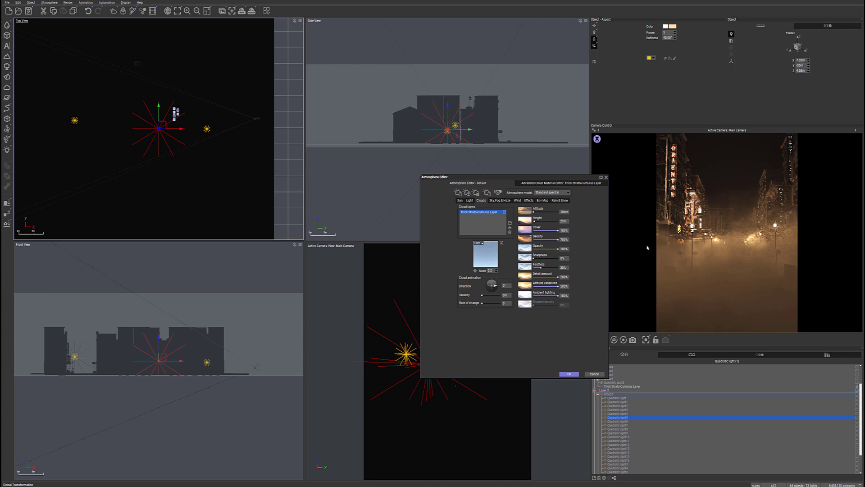
click(714, 208)
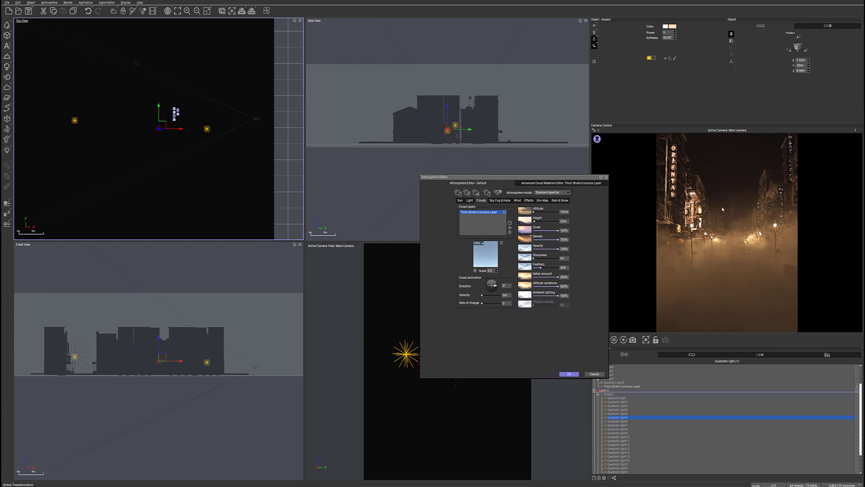
click(561, 231)
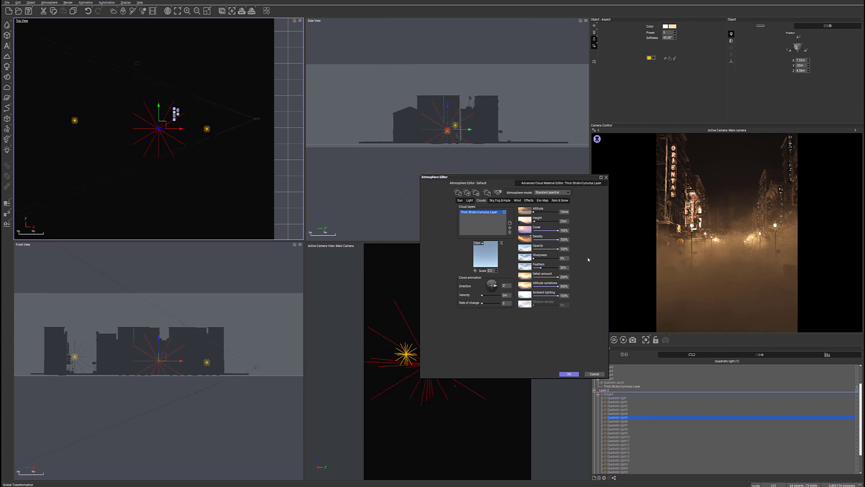
Try the cloud layer's feathers at 100% and reduce them to 38%.
drag(540, 267, 593, 263)
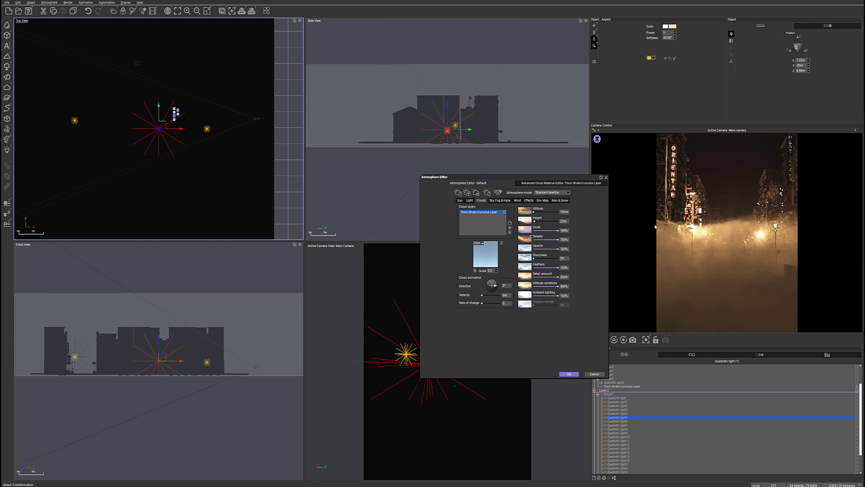
drag(559, 267, 537, 267)
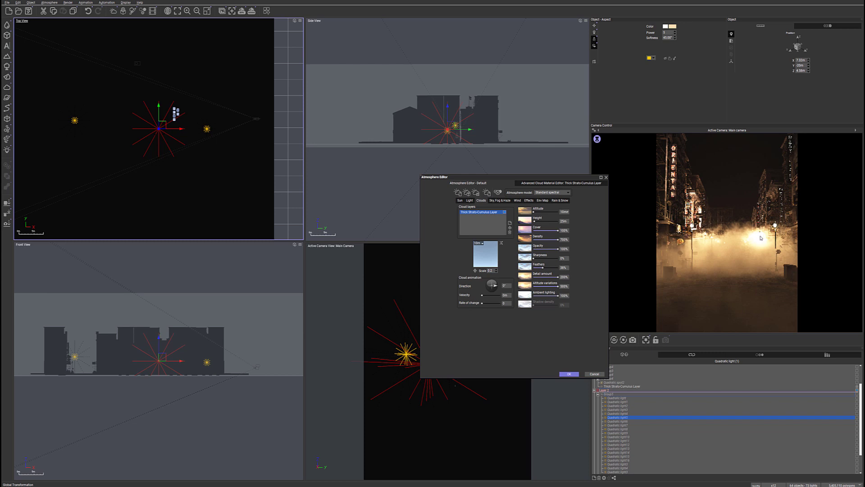
Switch the lighting in Layer 2 from the street-wide light group to the row of three white lights and set their power to 3.
click(609, 394)
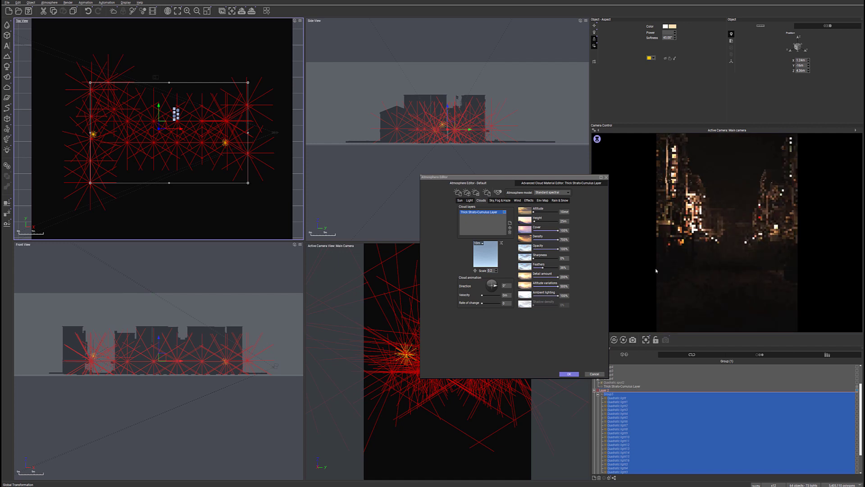
click(597, 395)
click(639, 425)
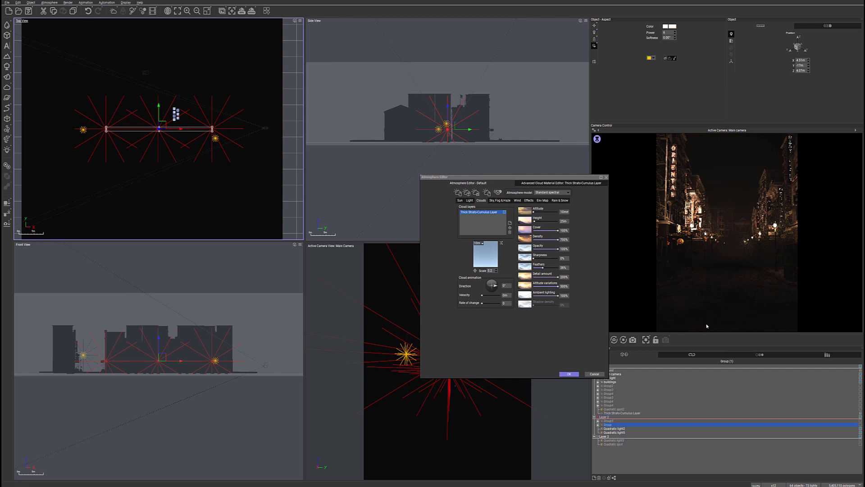
right_click(778, 254)
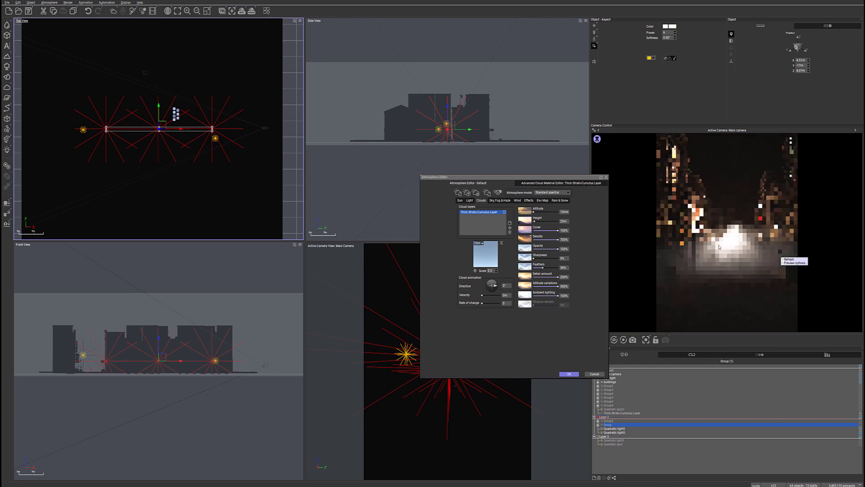
click(788, 259)
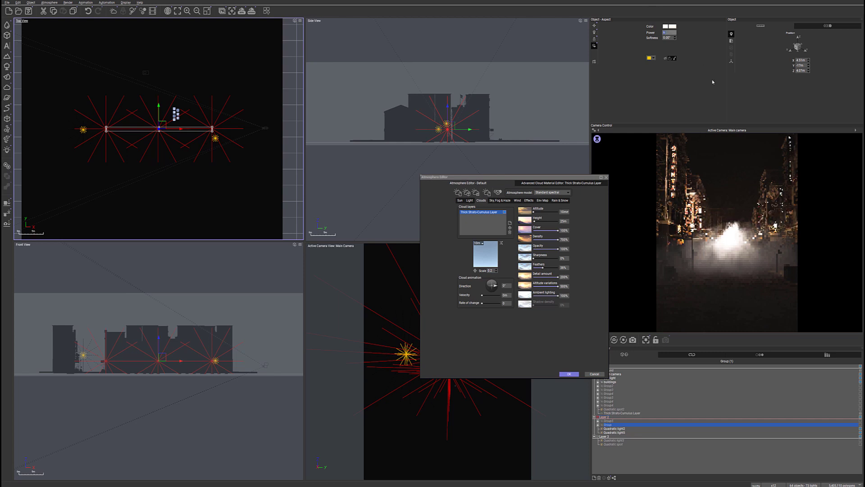
text(3)
key(Return)
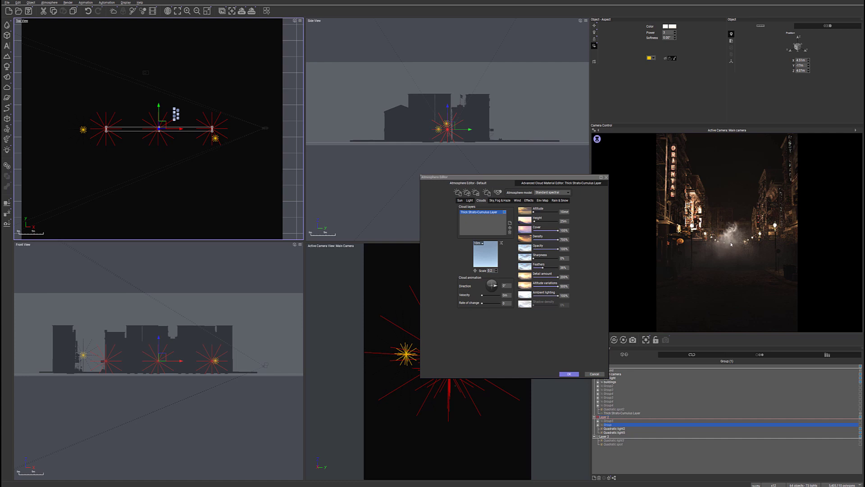
Try altitude variations of 10000% for the cloud layer and set them back to 500%.
click(566, 286)
text(10000)
key(Return)
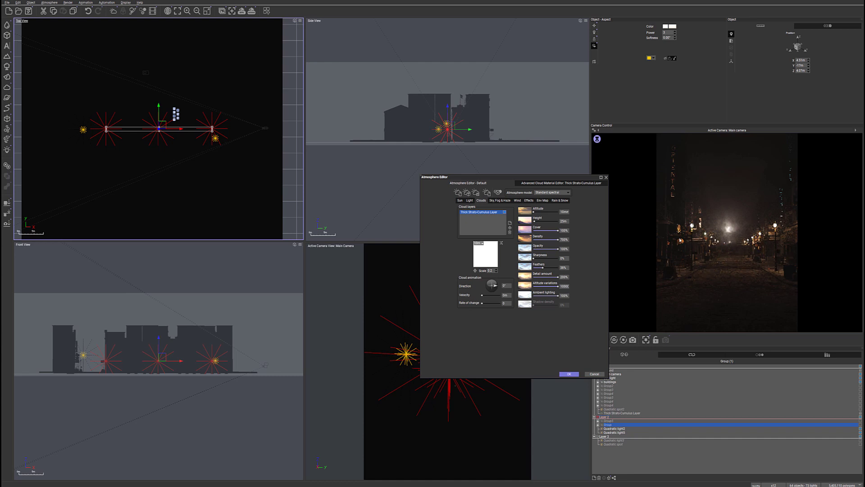
click(564, 286)
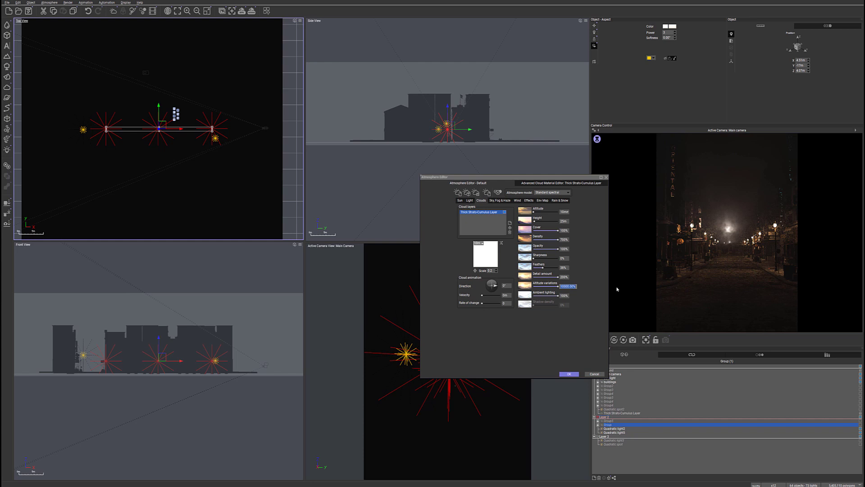
text(500)
key(Return)
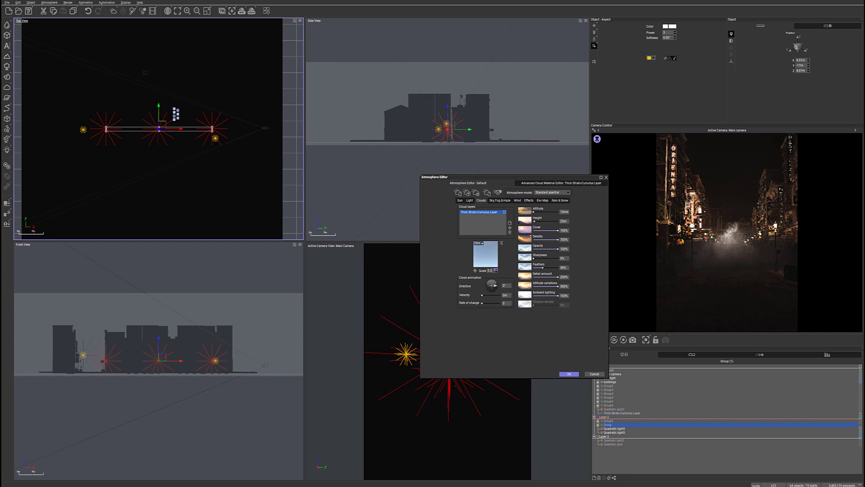
right_click(757, 236)
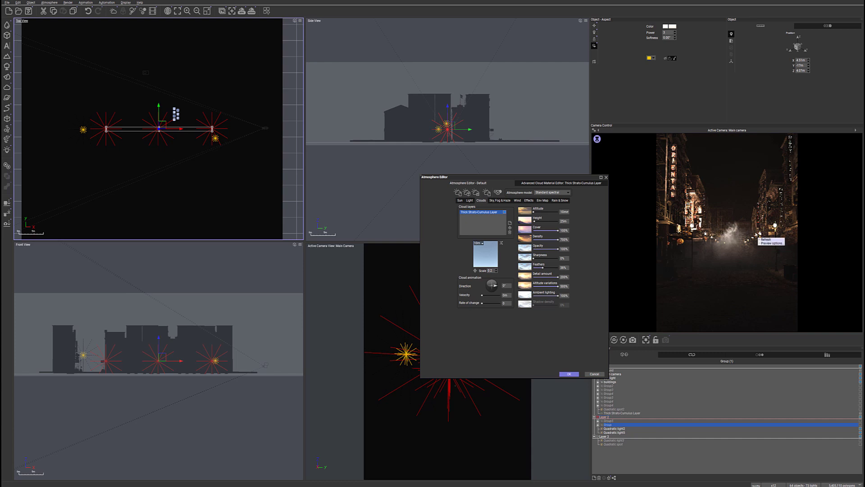
Set the cloud layer's scale to 0.1.
click(504, 269)
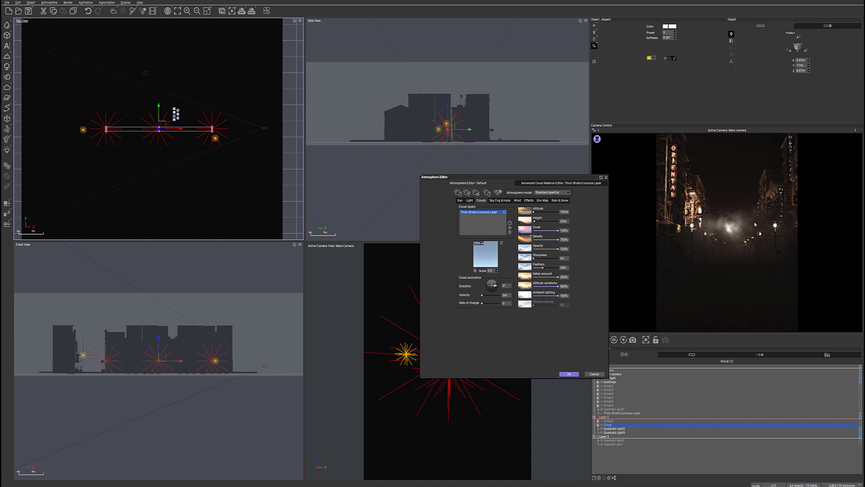
click(490, 271)
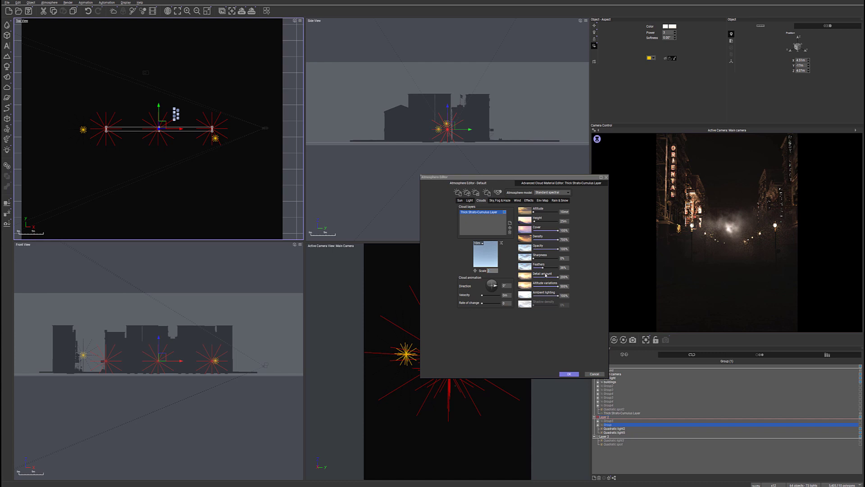
key(Return)
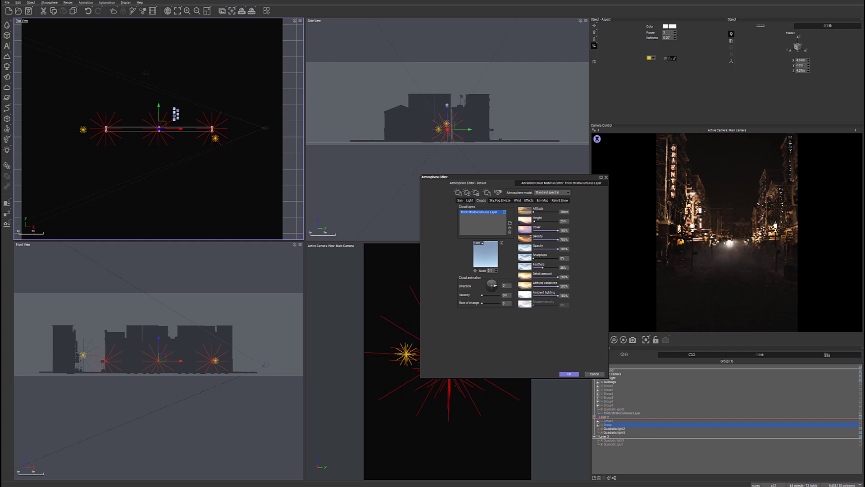
Raise the three-light group higher above the street and accept the atmosphere settings.
drag(447, 109, 446, 102)
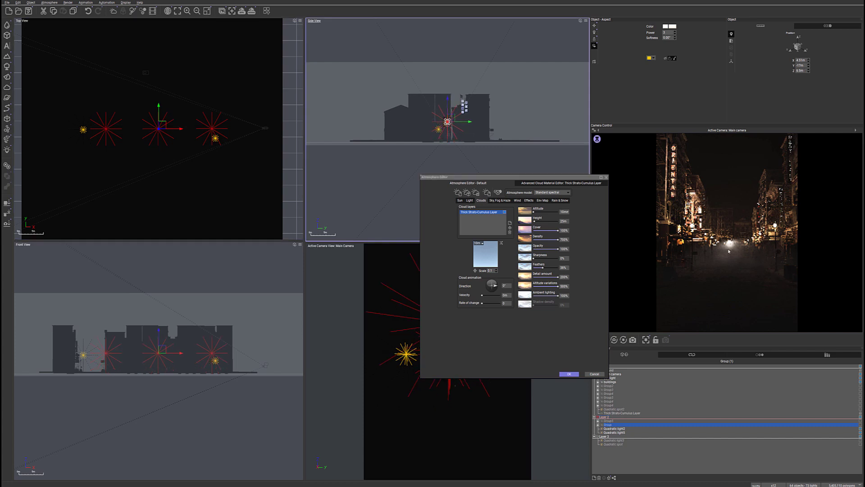
right_click(711, 301)
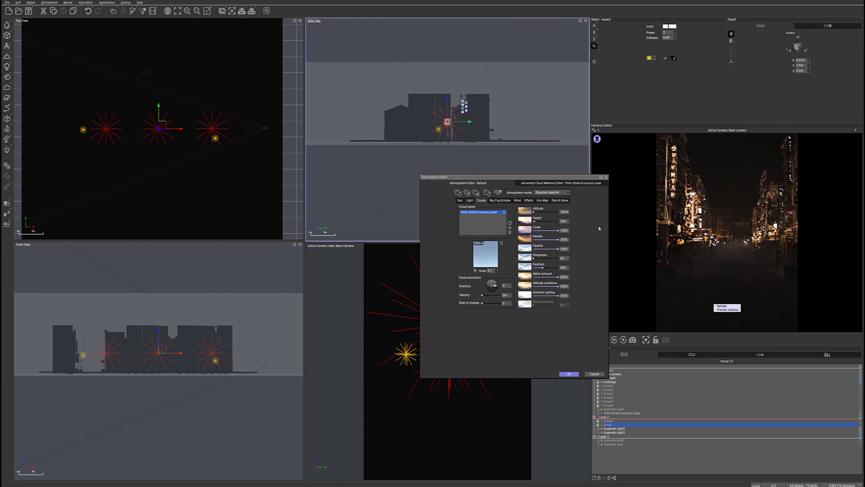
click(570, 374)
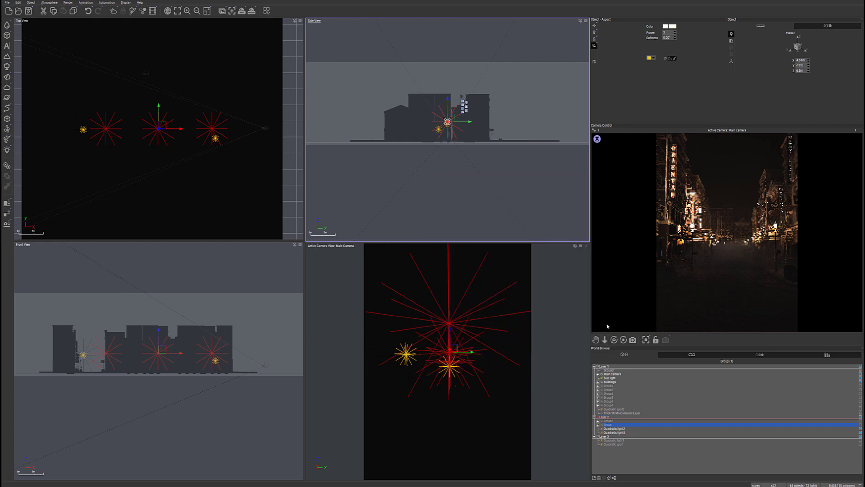
Move the sun light from far below the ground to above it near the buildings, giving the street daylight.
right_drag(475, 150, 483, 181)
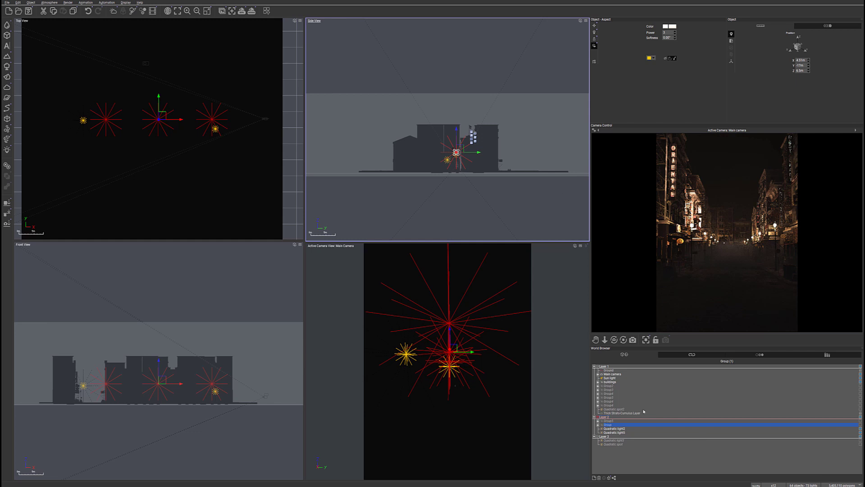
click(610, 378)
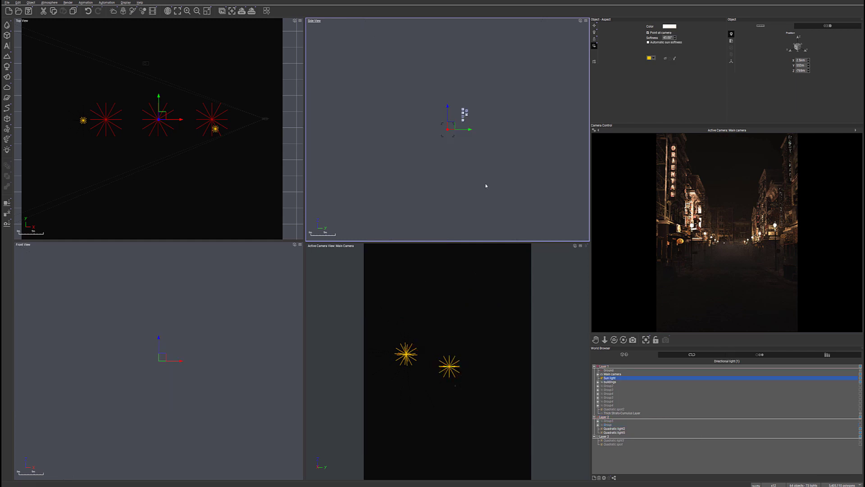
right_drag(420, 196, 488, 220)
scroll(487, 218, down, 7)
scroll(428, 176, down, 5)
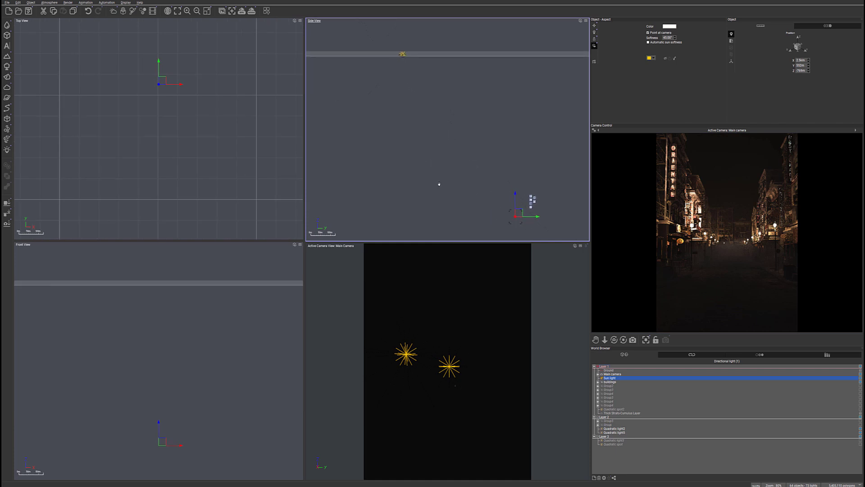
drag(519, 230, 420, 64)
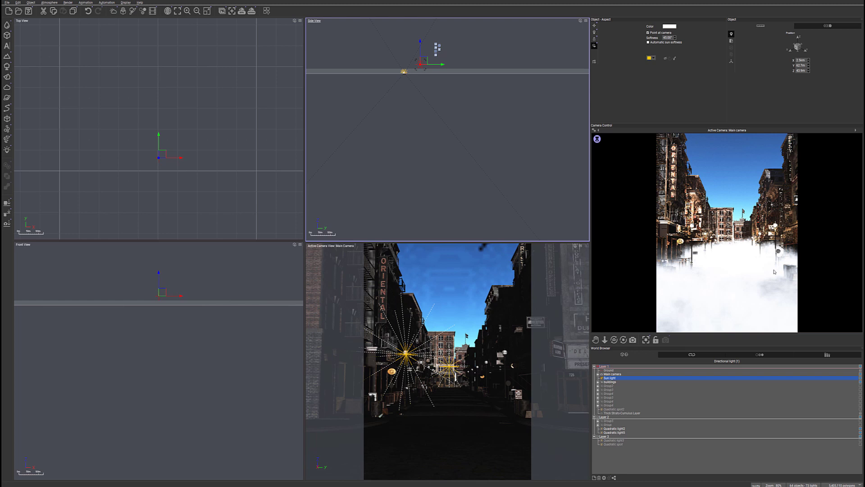
Set the Thick Strato-Cumulus cloud layer's density to 400% in the atmosphere settings and accept them.
click(49, 3)
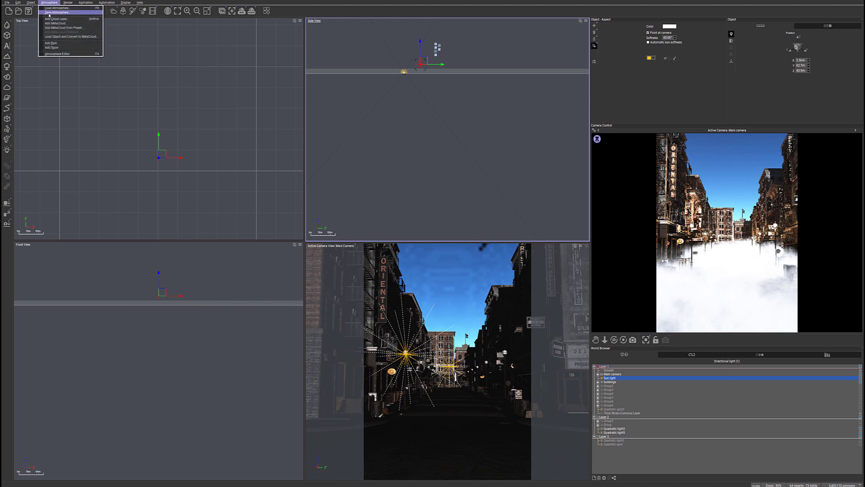
click(63, 54)
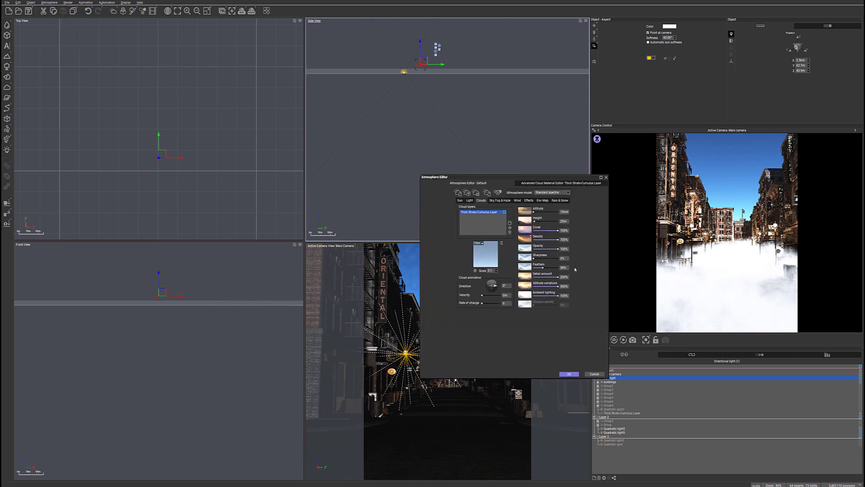
click(564, 239)
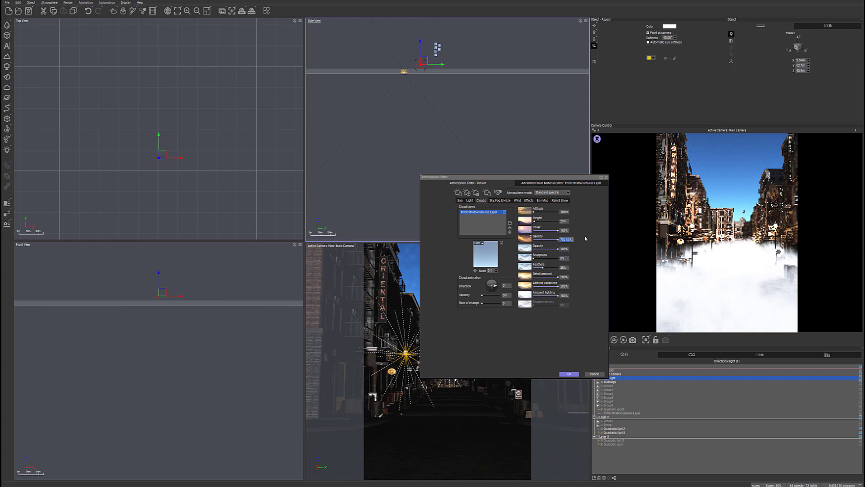
text(400)
key(Return)
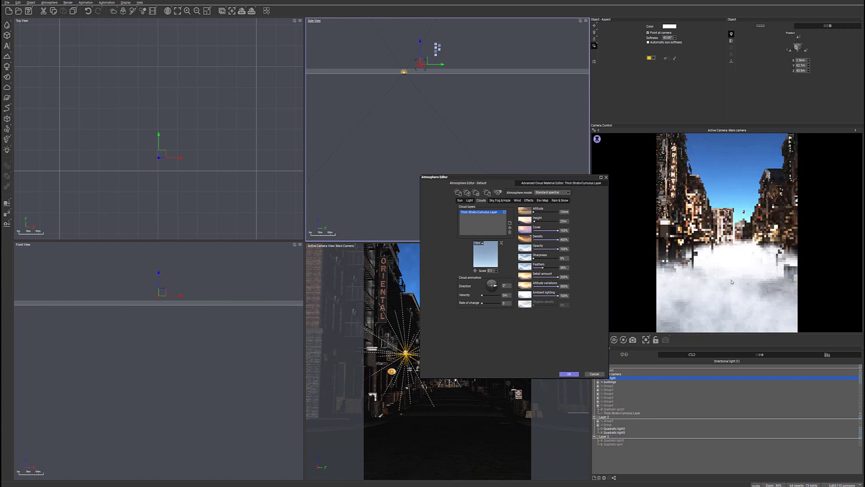
right_click(750, 281)
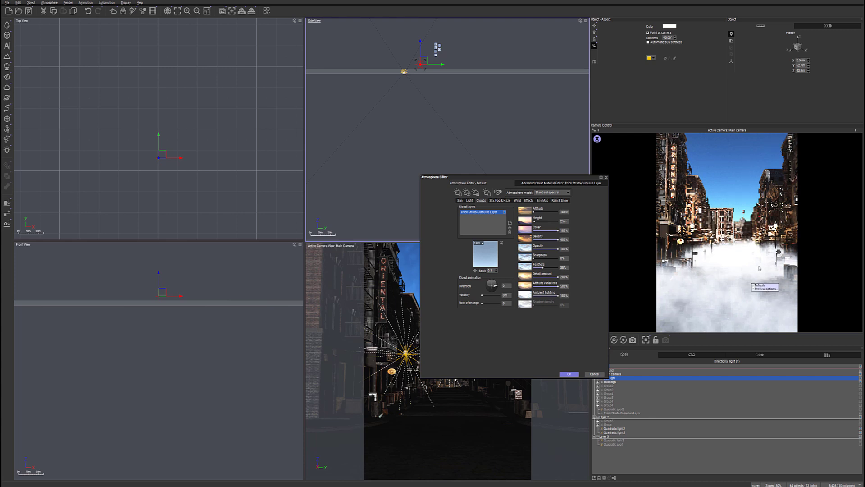
click(569, 374)
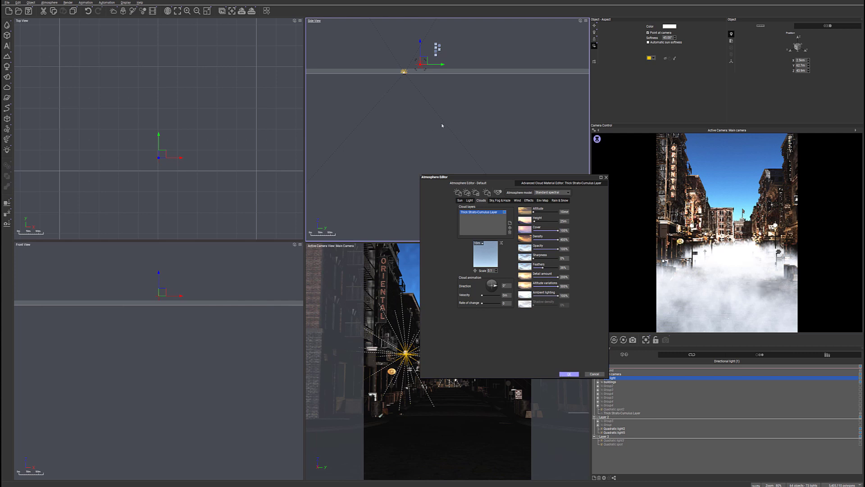
Try limiting the Thick Strato-Cumulus Layer to a zone and shifting that zone over the buildings.
click(403, 112)
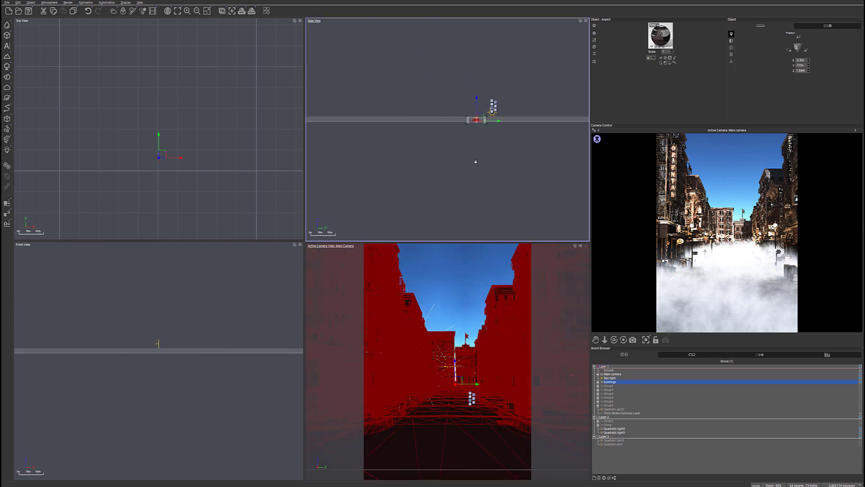
scroll(475, 161, up, 8)
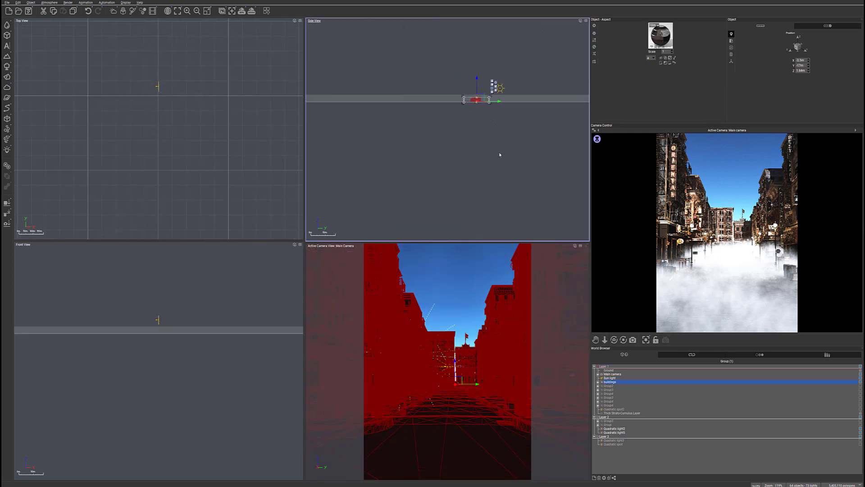
click(630, 414)
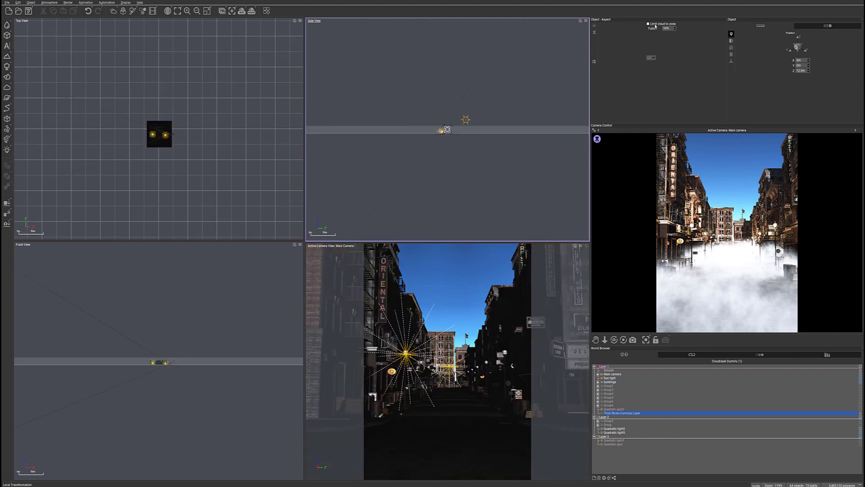
click(649, 24)
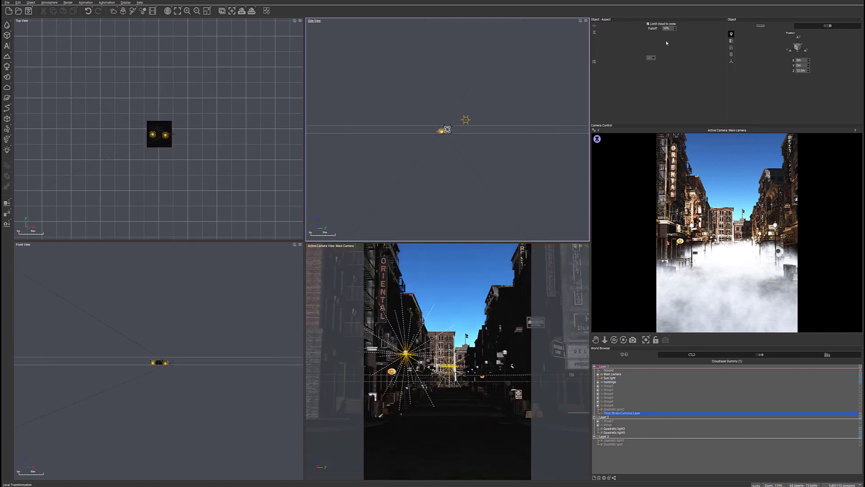
scroll(436, 149, down, 5)
scroll(170, 170, up, 2)
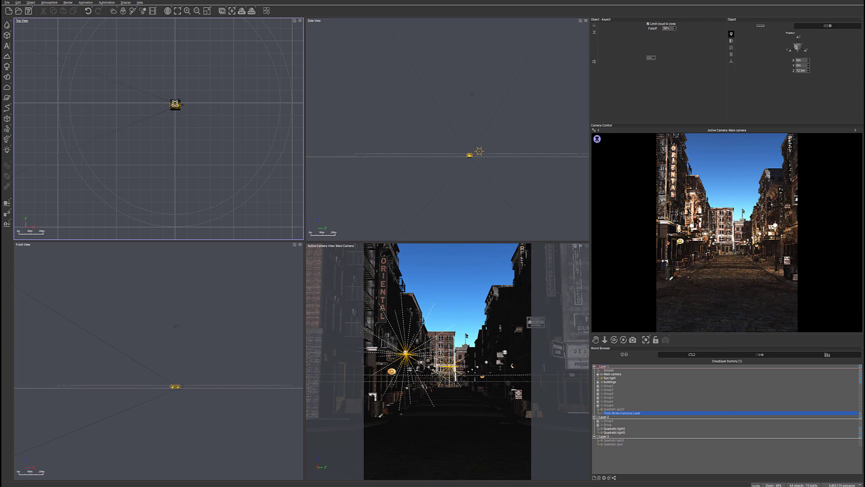
scroll(212, 93, up, 5)
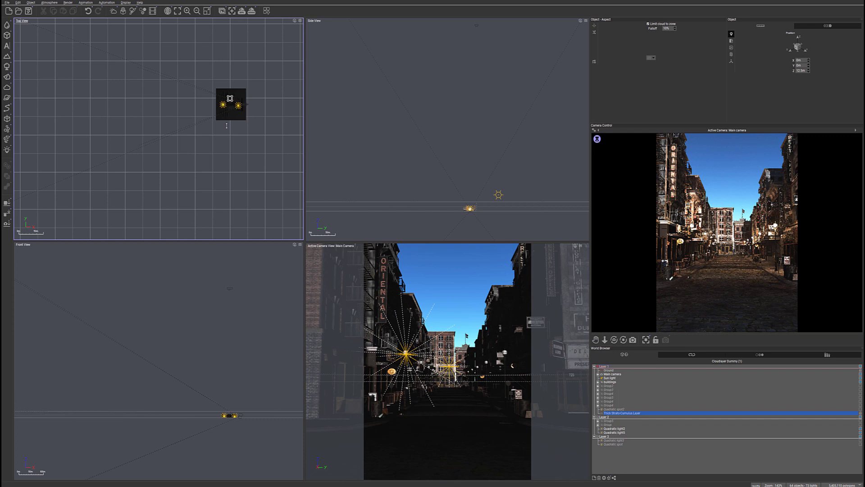
drag(230, 98, 233, 103)
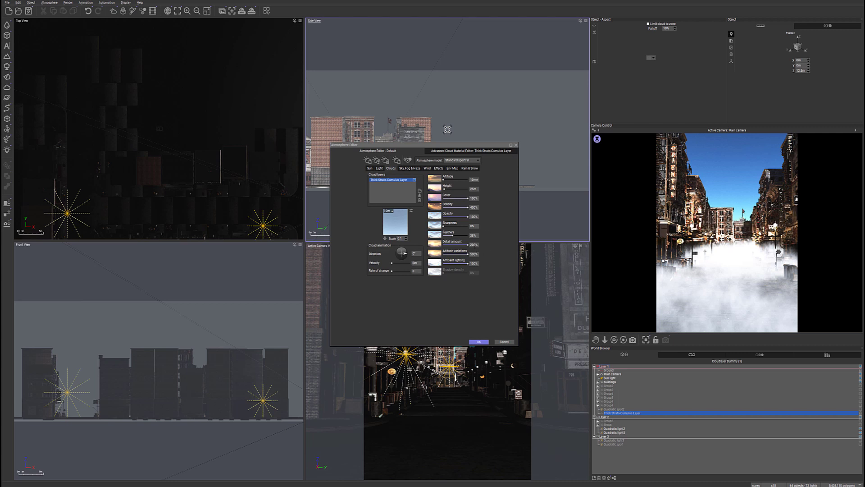
Set the Thick Strato-Cumulus Layer's detail amount to 300% and lower its opacity to about 30%.
double_click(476, 245)
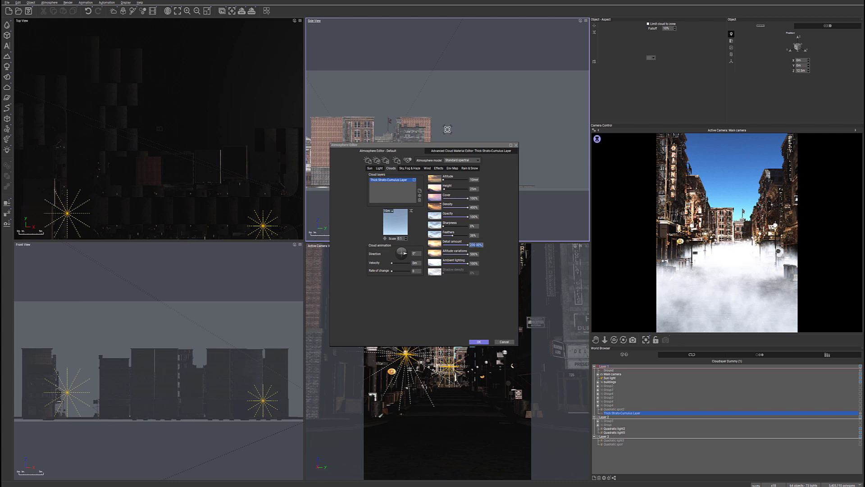
text(300)
key(Return)
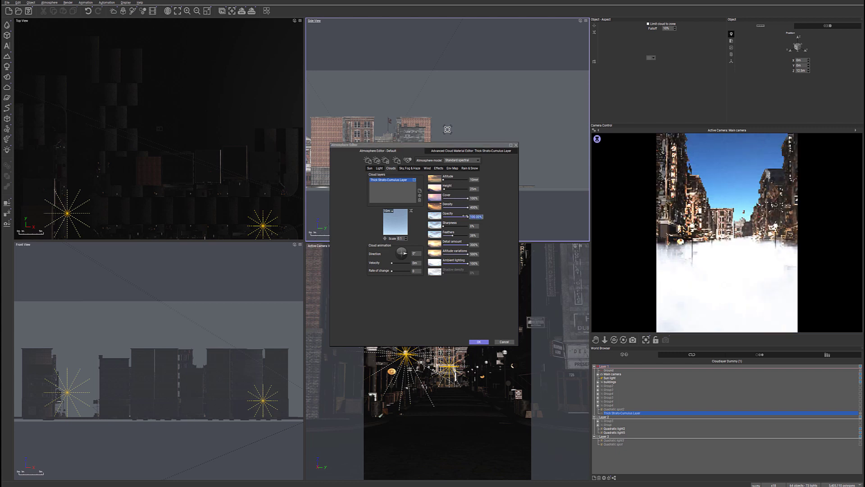
drag(467, 217, 452, 216)
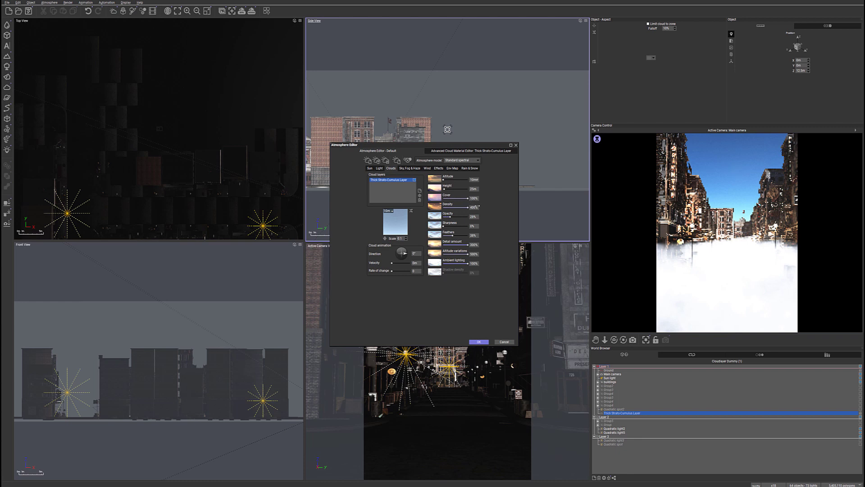
Set the Thick Strato-Cumulus Layer's density to 100%.
double_click(474, 207)
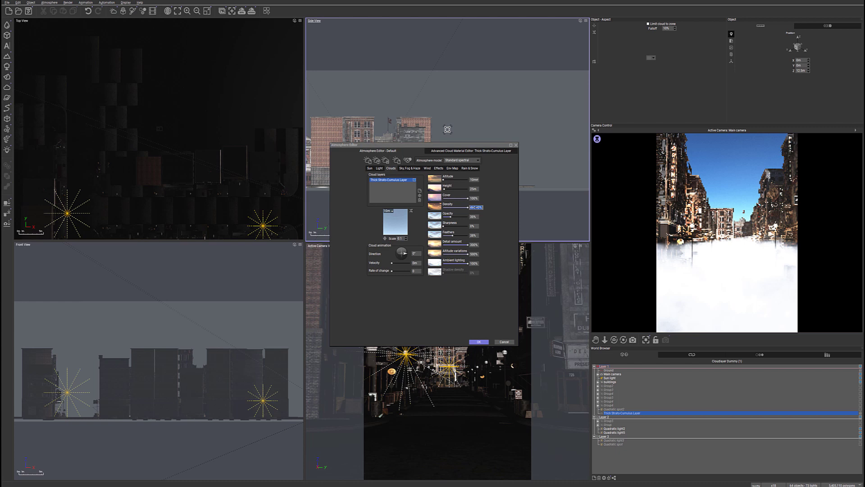
key(BackSpace)
text(100)
key(Return)
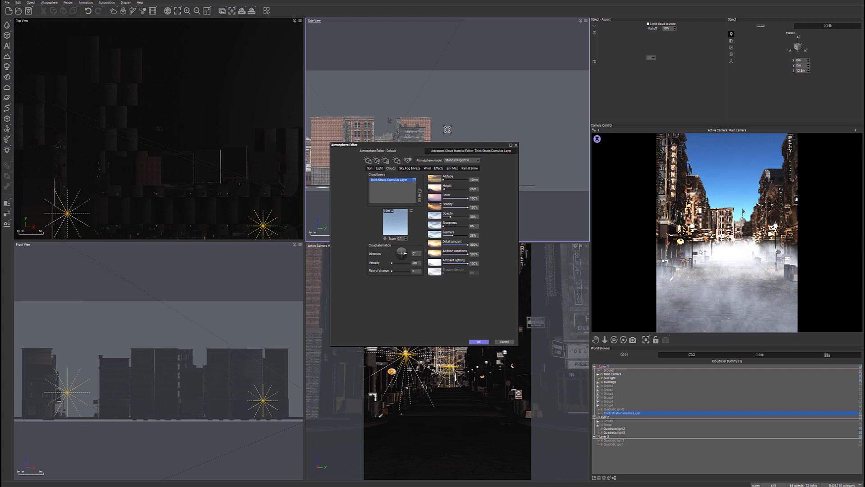
right_click(793, 268)
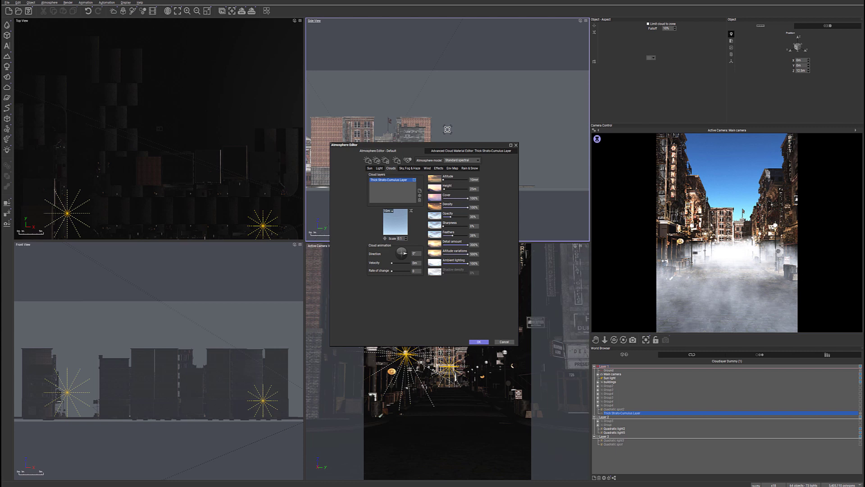
right_click(713, 228)
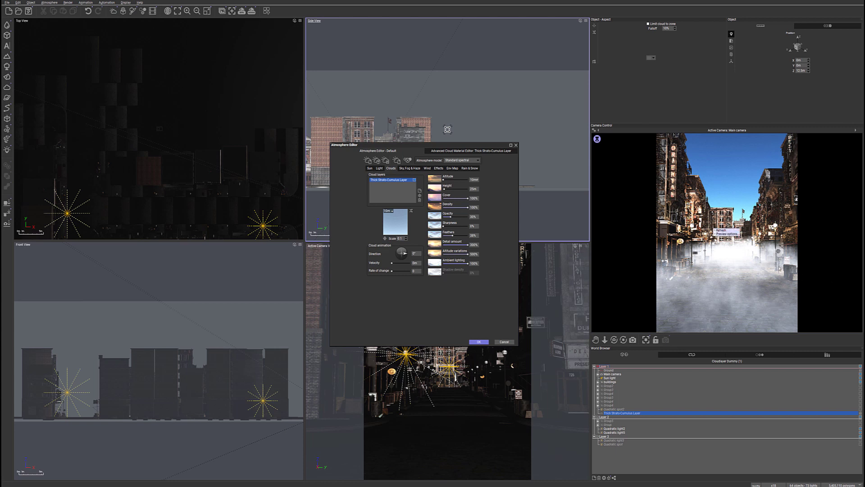
click(697, 279)
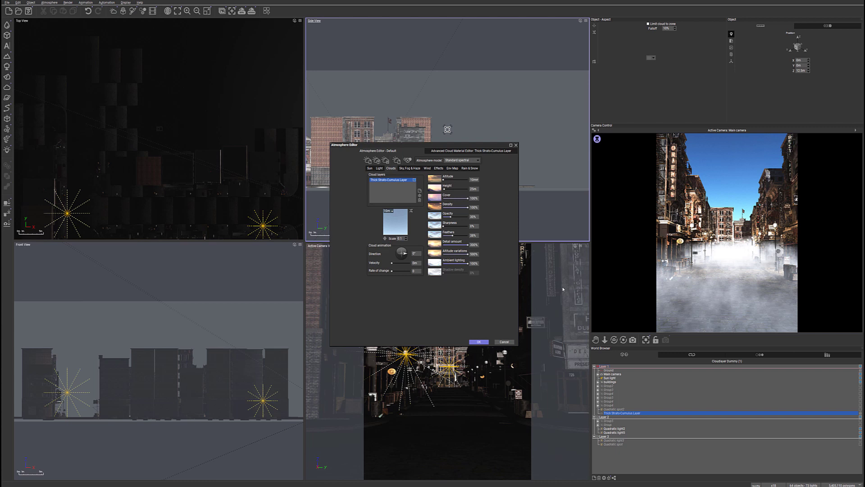